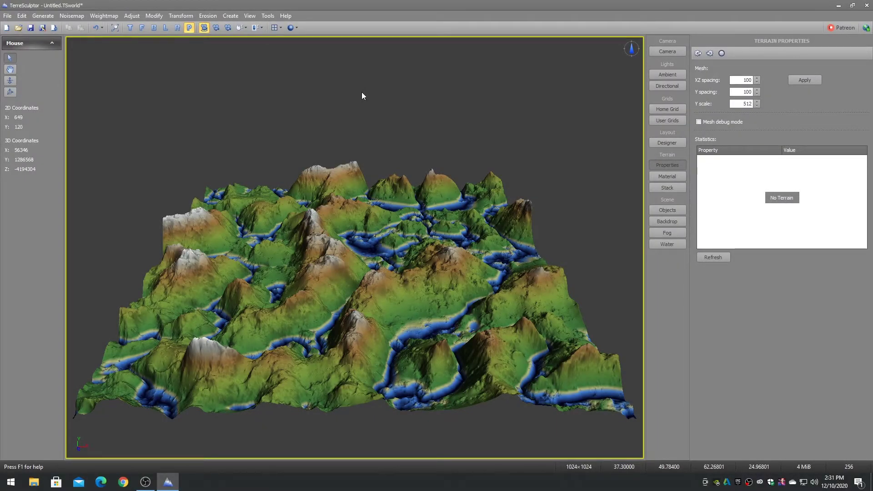
Cancel the Altitude settings, then apply the Terrain Properties mesh spacing and scale.
click(154, 16)
click(170, 28)
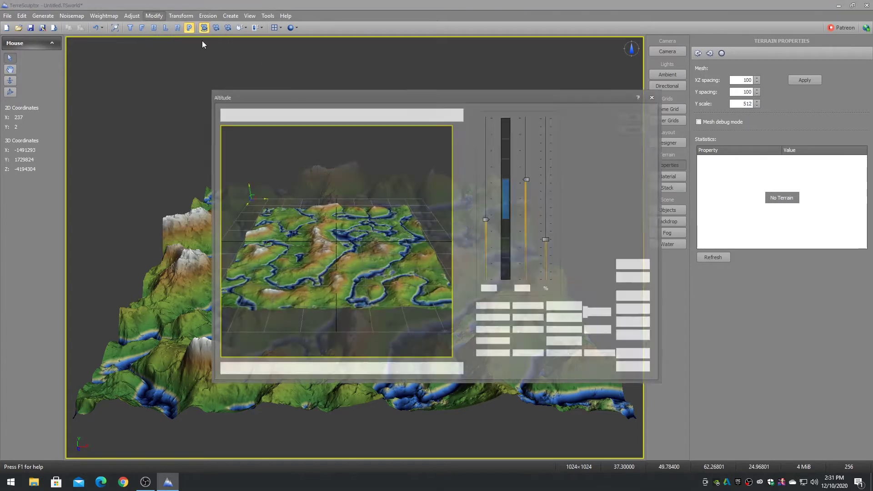
click(635, 129)
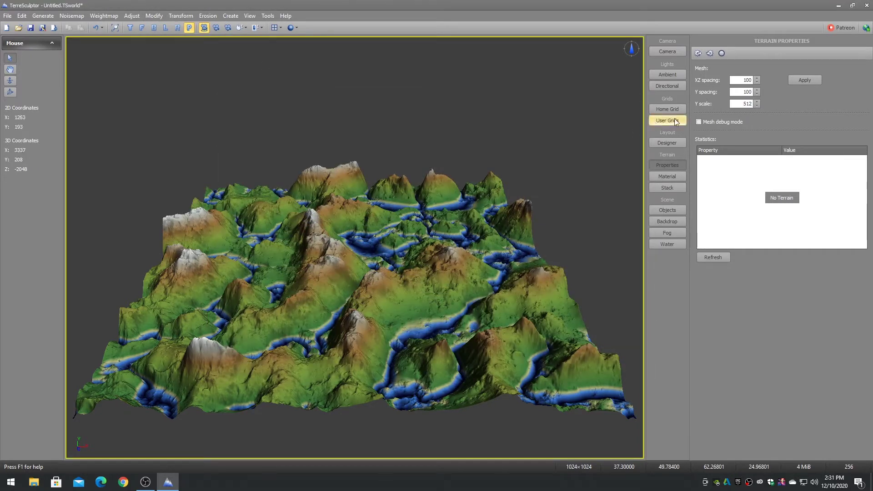
click(803, 80)
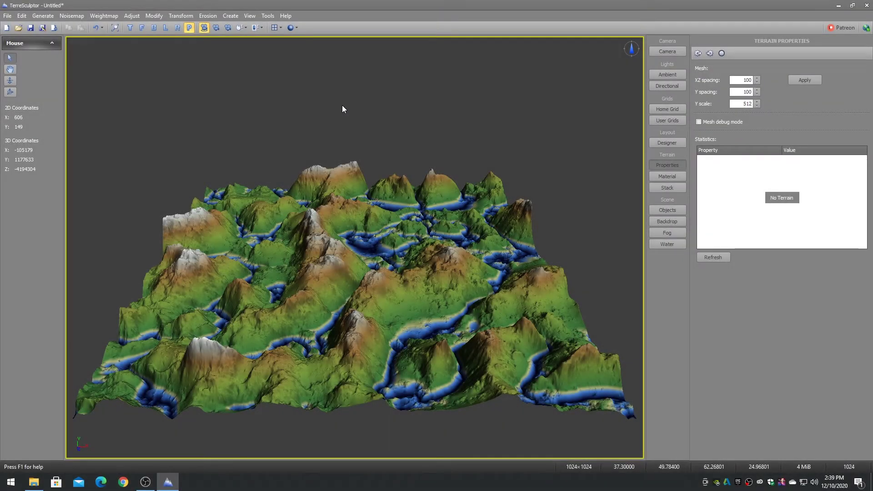
Cancel Altitude again, reapply the terrain mesh settings, and redraw the viewport.
click(132, 16)
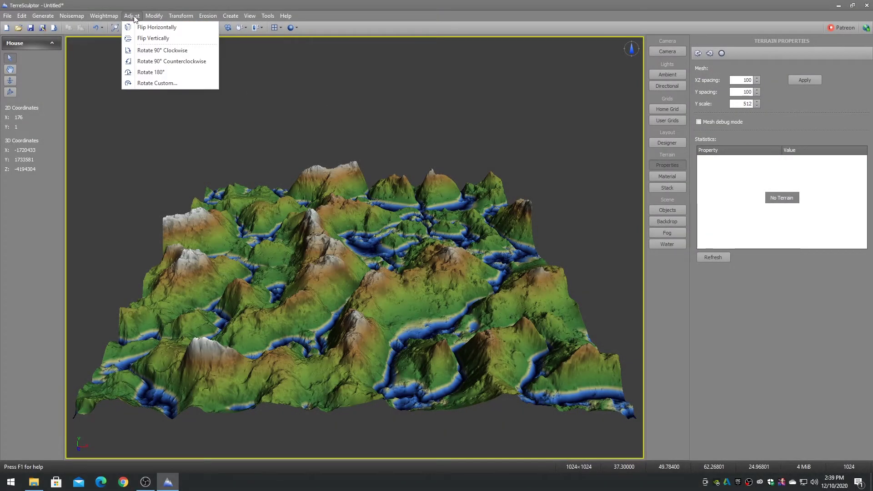
click(164, 27)
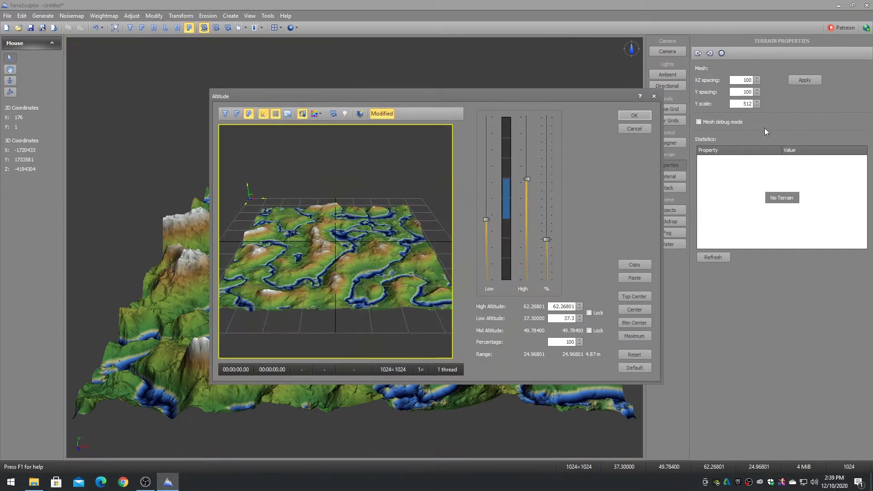
click(631, 127)
click(804, 80)
click(249, 15)
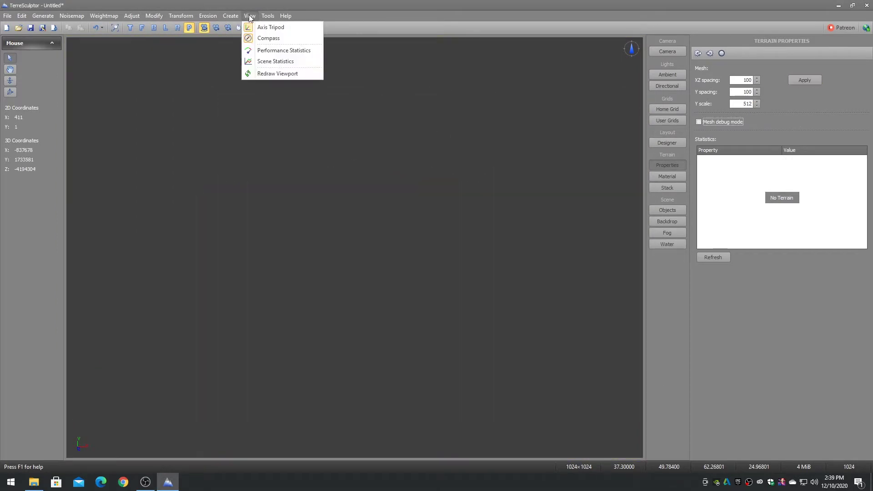
click(279, 73)
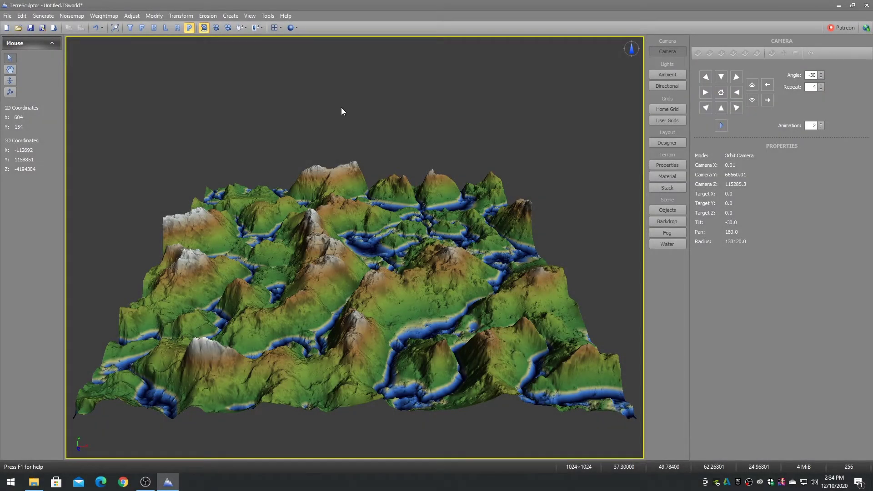
Create a new flat 1024 × 1024 terrain.
click(7, 16)
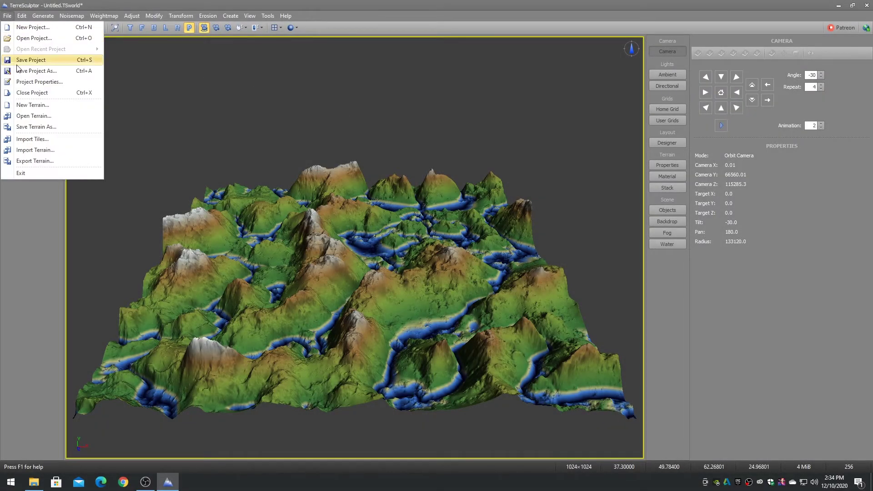
click(31, 106)
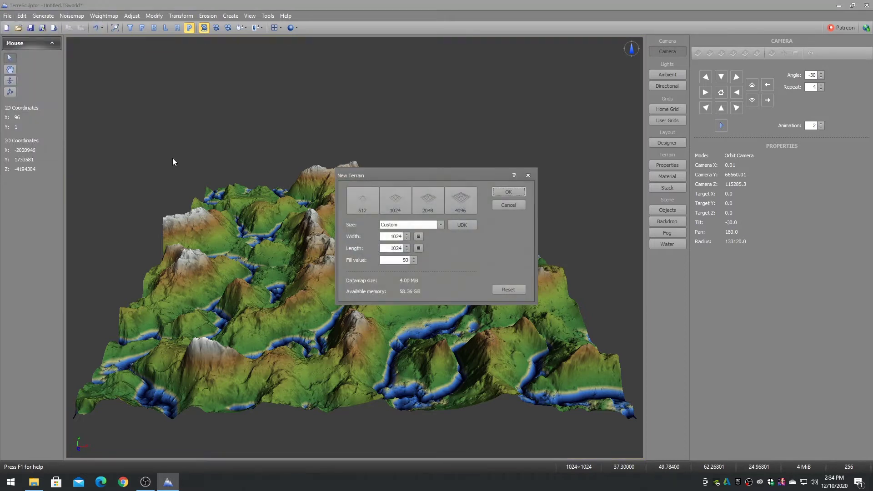
double_click(397, 202)
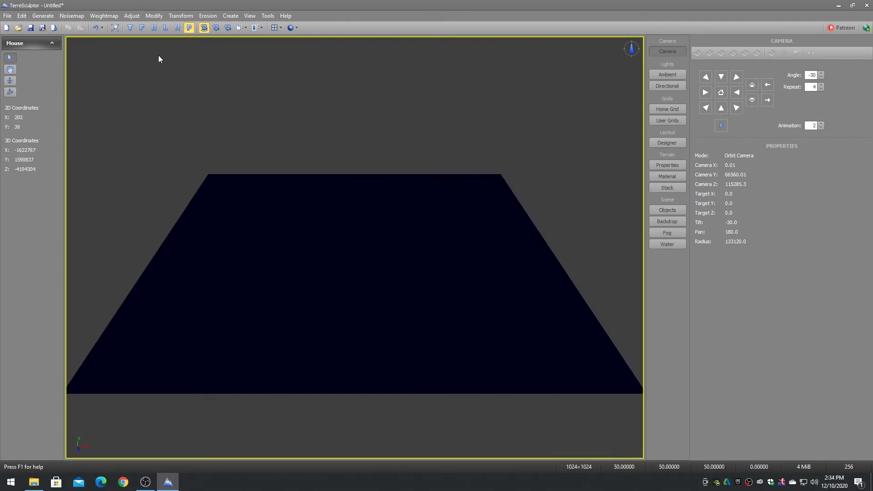
Generate the terrain from the Gradient noisemap using the Plaster preset.
click(71, 16)
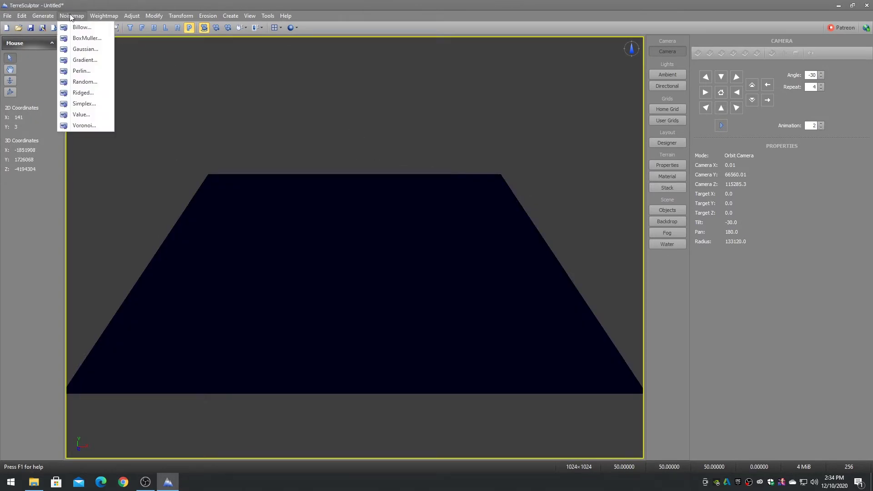
click(85, 60)
click(485, 138)
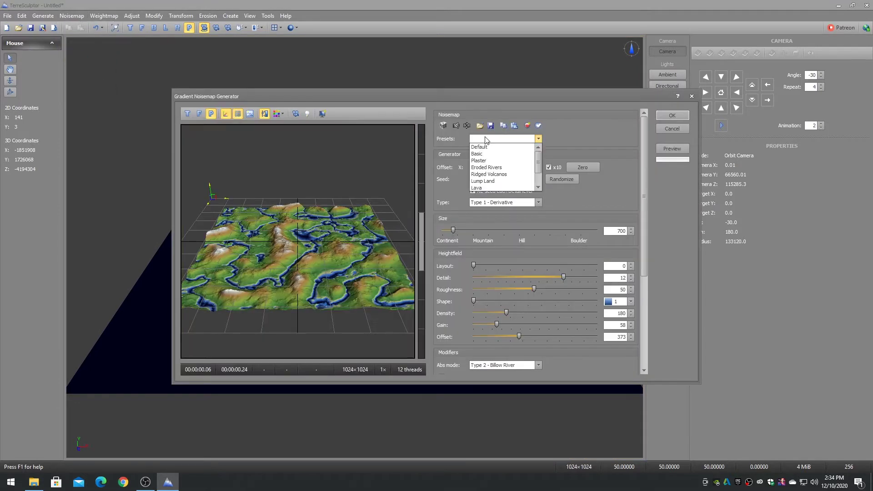
click(484, 161)
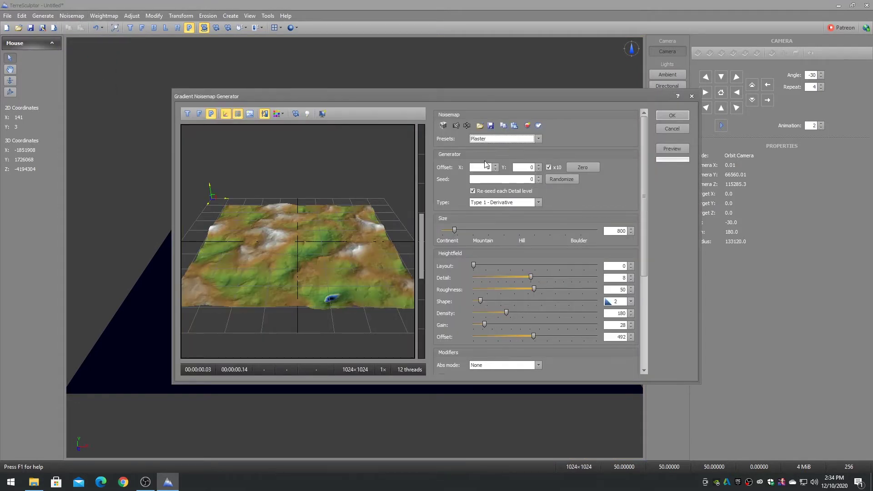
click(677, 116)
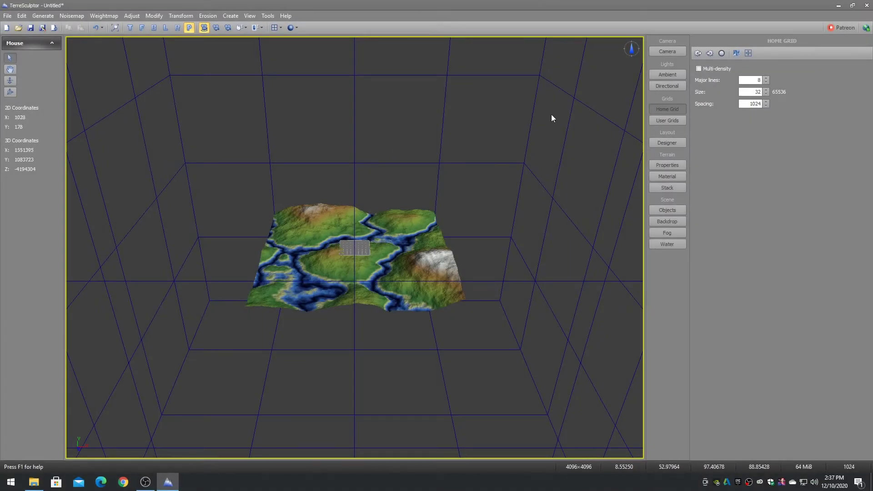
Size the home grid to the terrain, then to the world, then reset it to defaults.
click(737, 52)
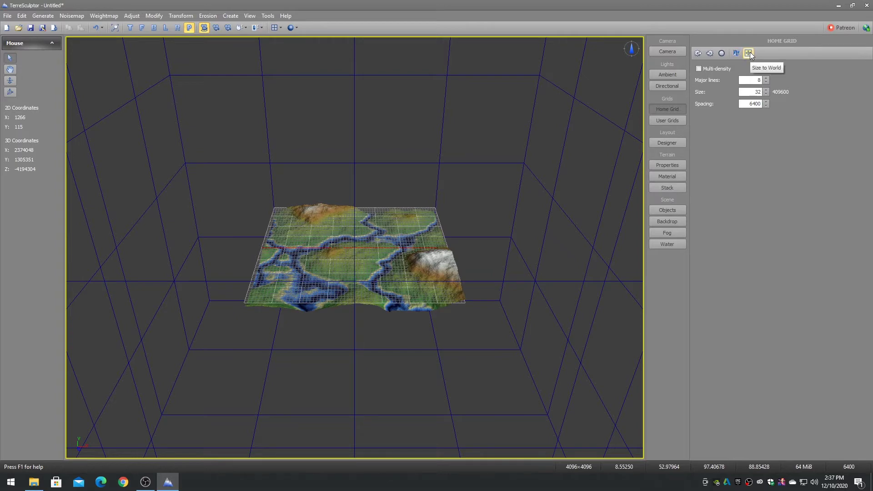
click(749, 53)
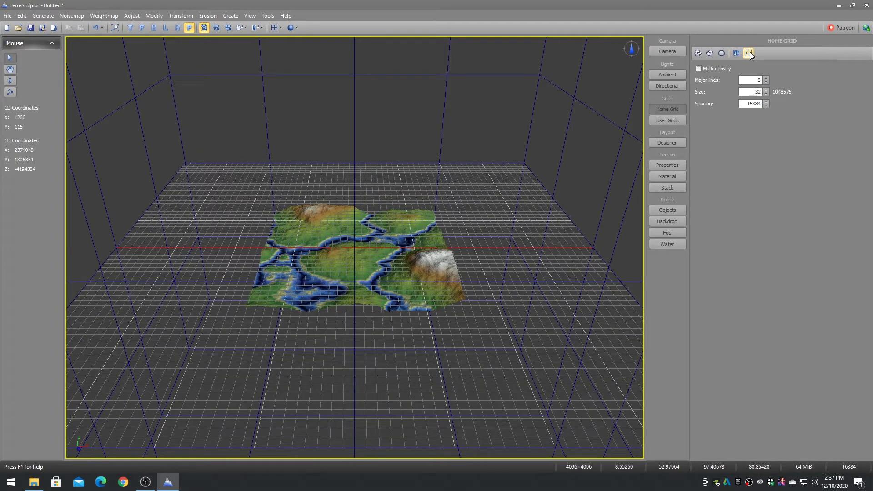
click(722, 53)
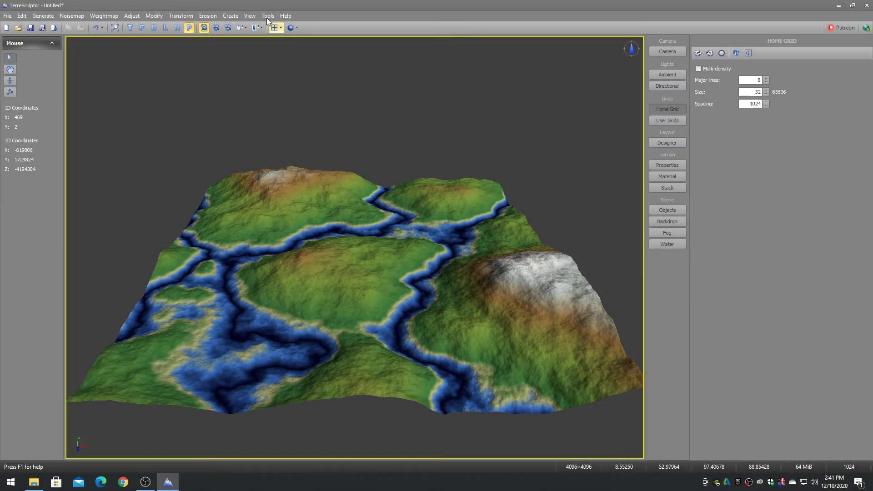
Turn off 'Show grid on startup' for the 3D grid in Grid and Snap settings.
click(267, 16)
click(281, 117)
click(457, 136)
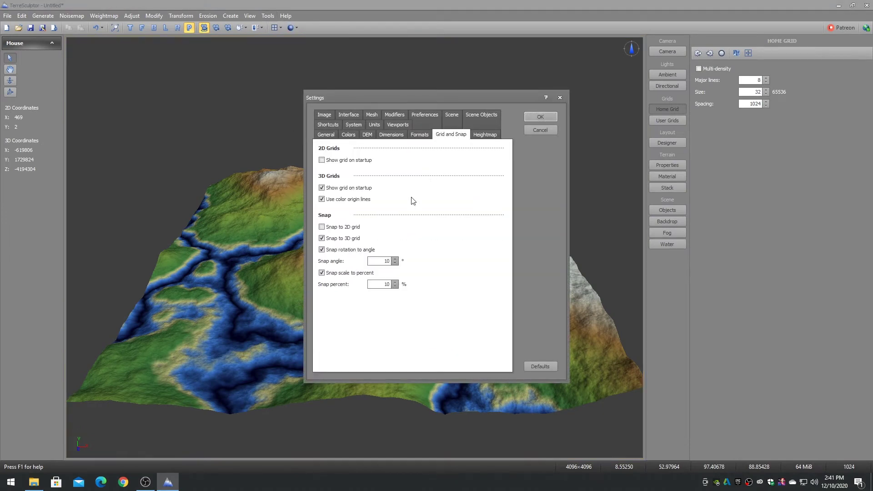
click(344, 190)
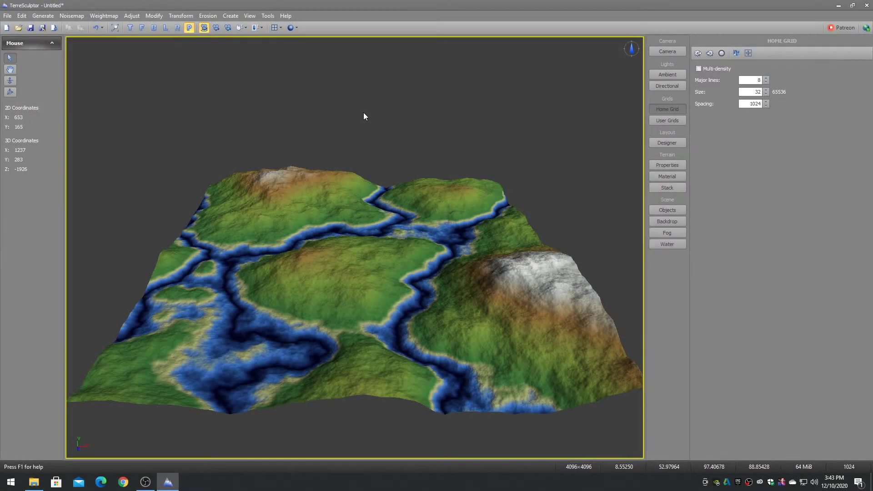
Toggle the F1 shortcut help in the Gradient generator preview, then cancel without generating.
click(71, 15)
click(84, 60)
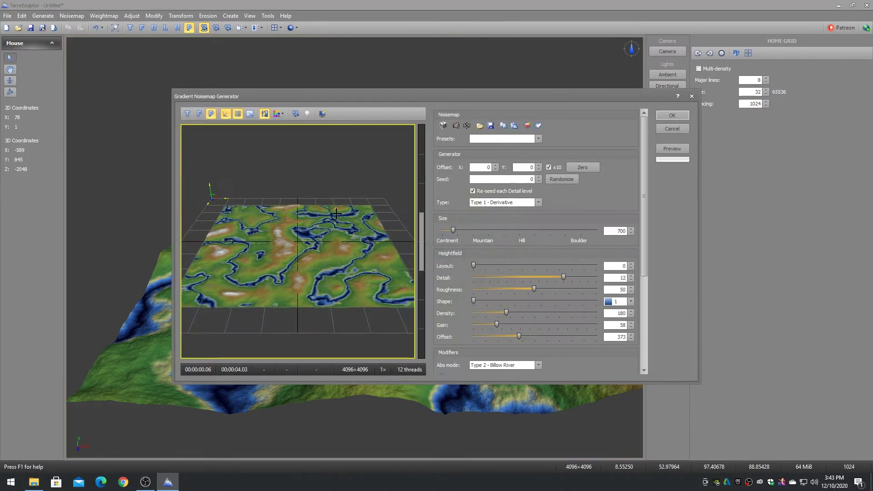
key(F1)
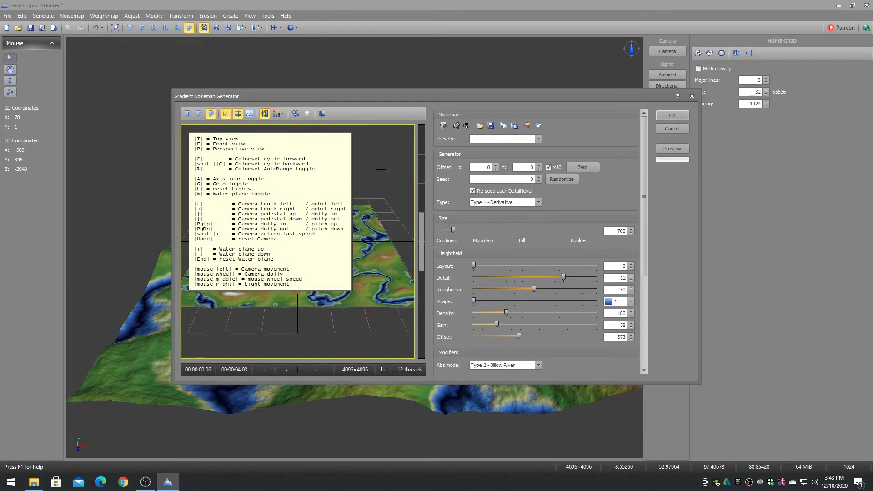
key(F1)
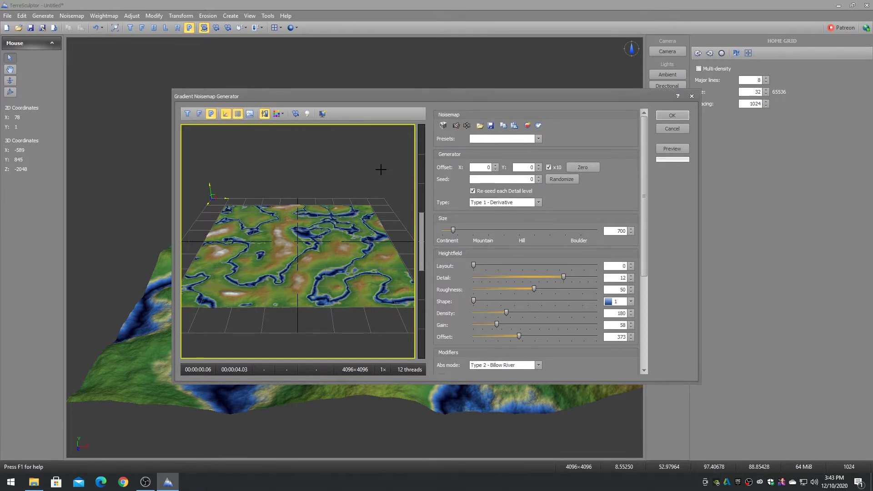
click(673, 129)
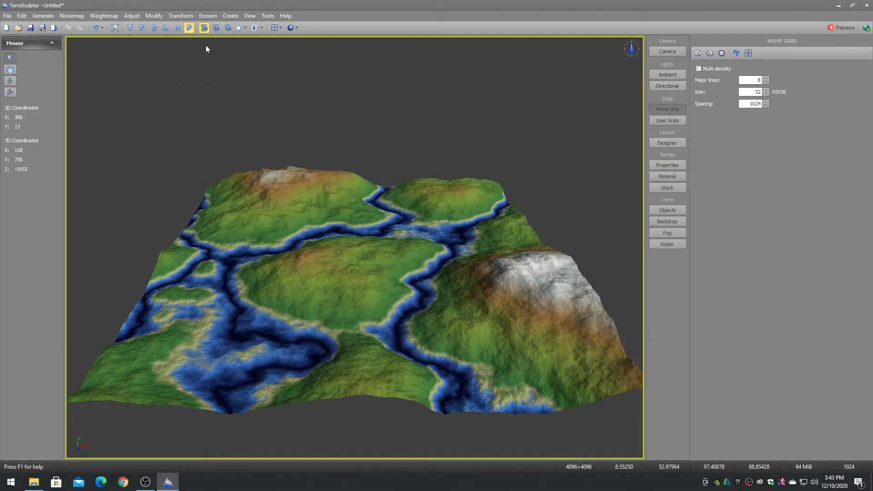
Toggle the F1 keyboard/mouse help in the Altitude dialog, then cancel it.
click(170, 16)
click(166, 27)
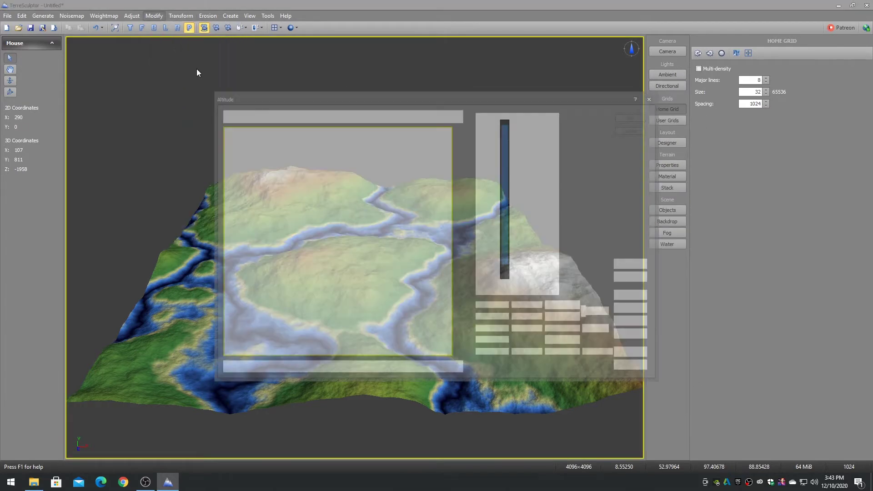
key(F1)
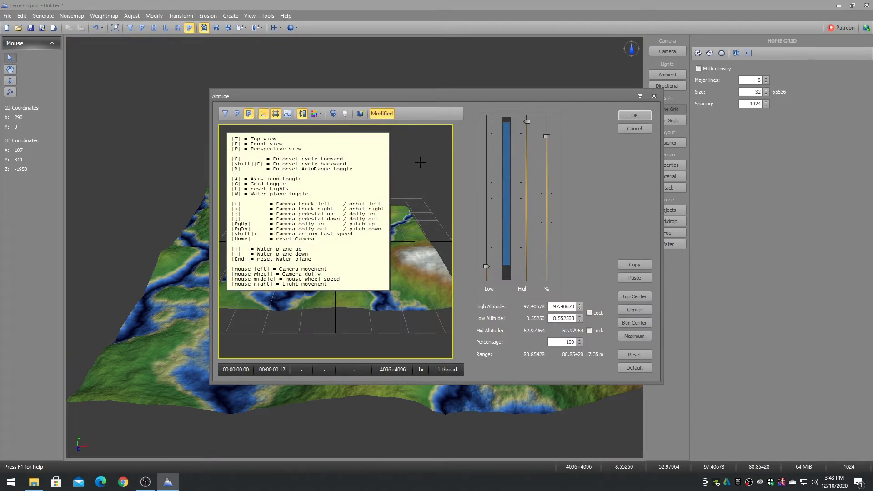
key(F1)
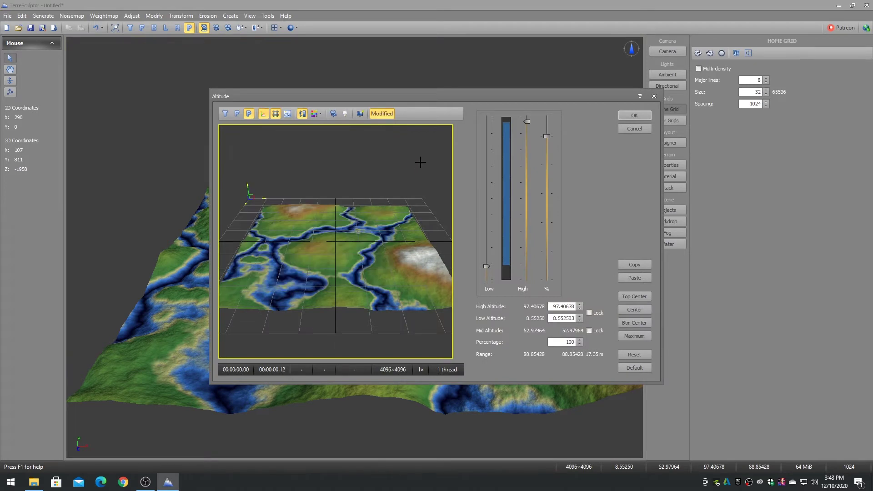
click(636, 127)
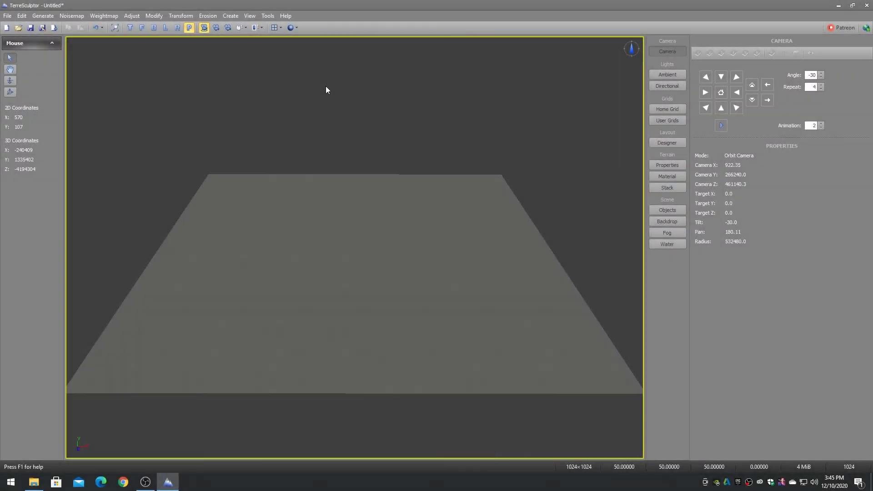
Randomize the Gradient noisemap repeatedly and generate the Derivative, Size 1325 blue-green river variant.
click(69, 16)
click(81, 60)
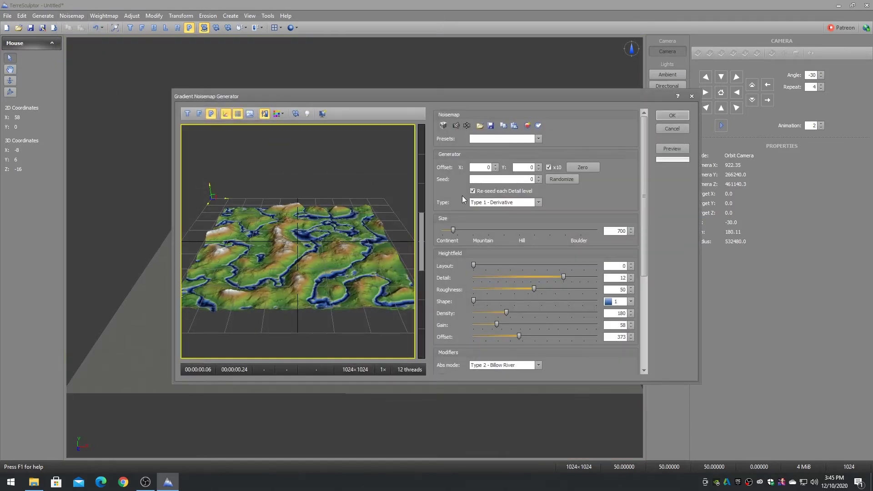
click(443, 126)
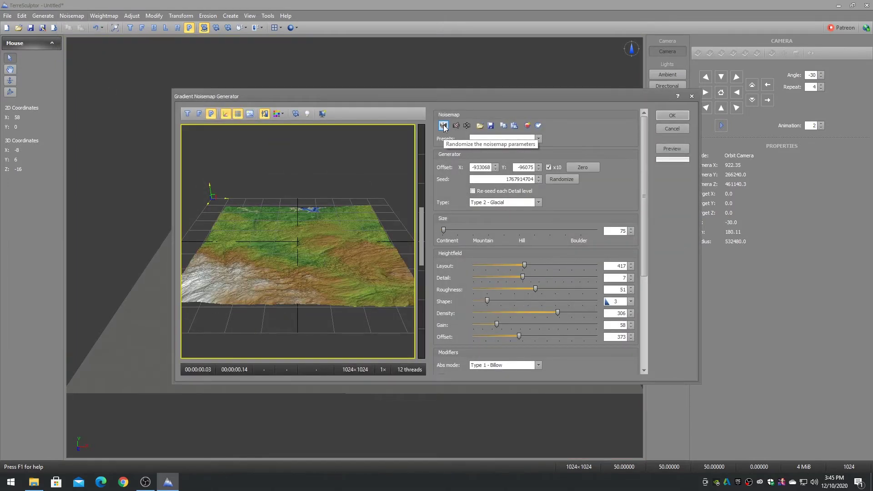
click(443, 126)
click(443, 126)
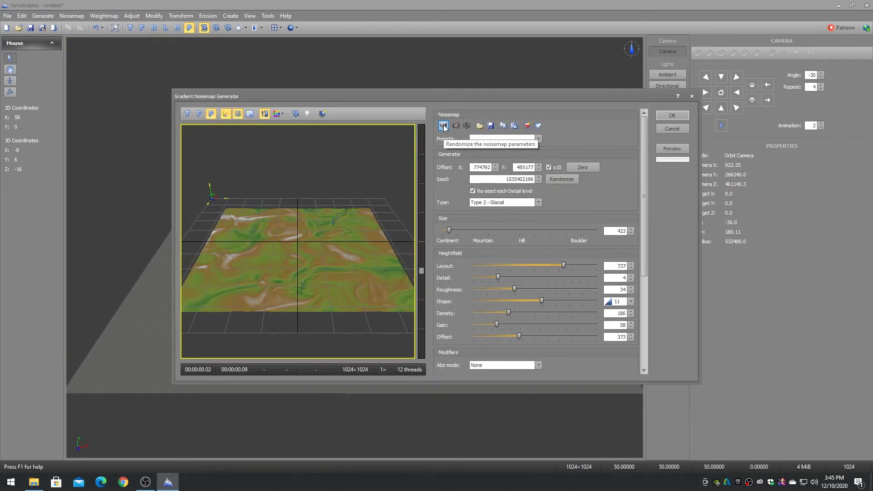
click(444, 126)
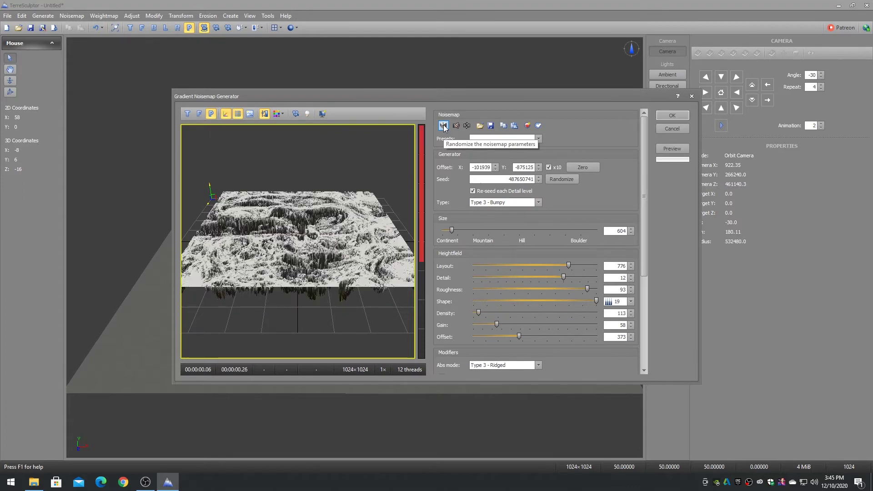
click(443, 126)
click(443, 126)
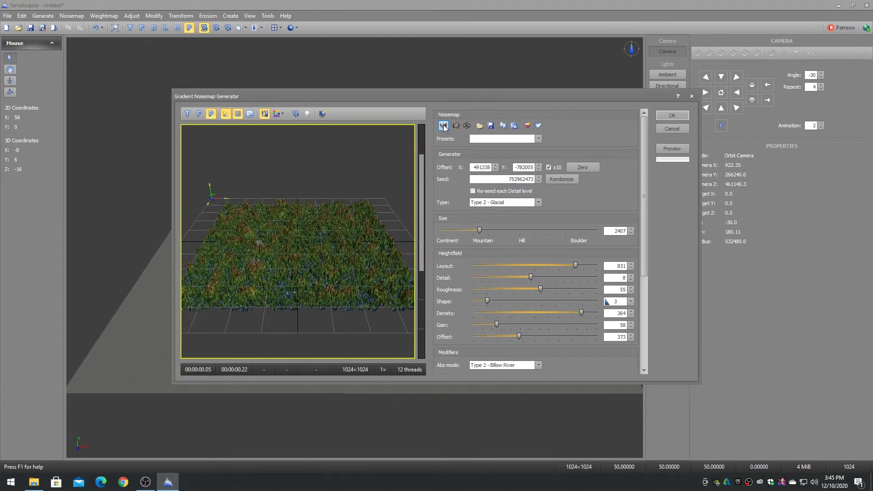
click(443, 126)
click(444, 126)
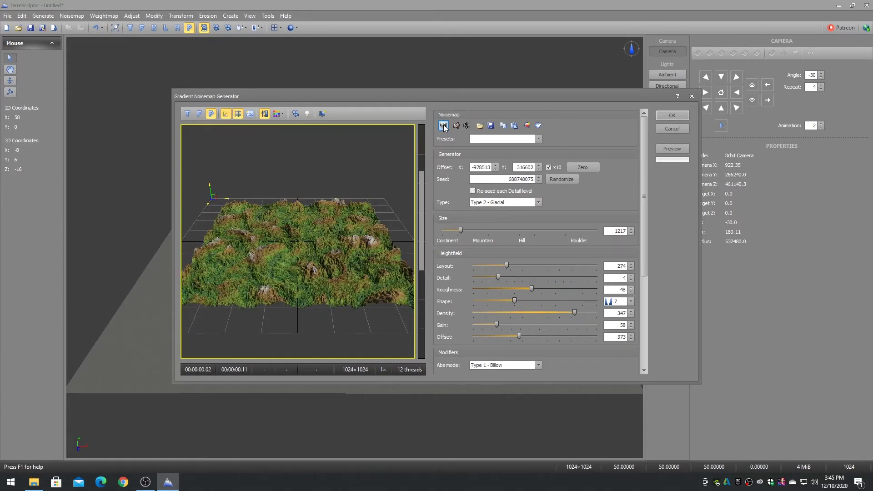
click(443, 126)
click(443, 126)
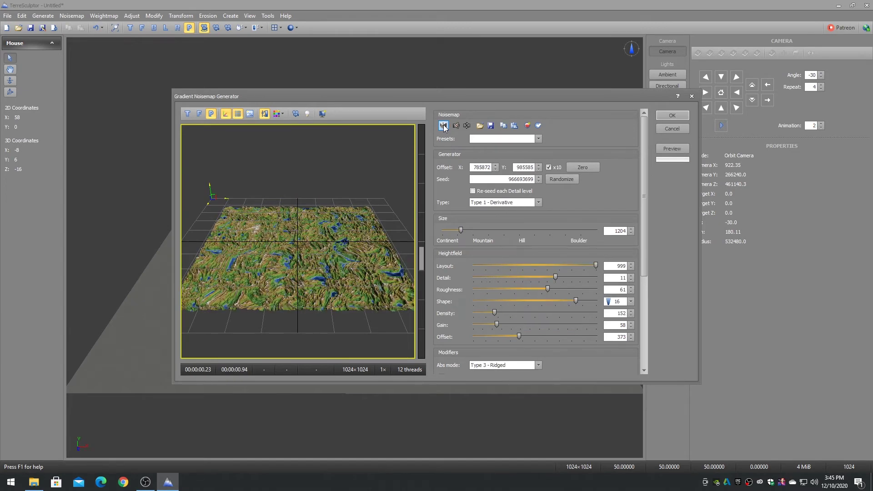
click(444, 126)
click(443, 126)
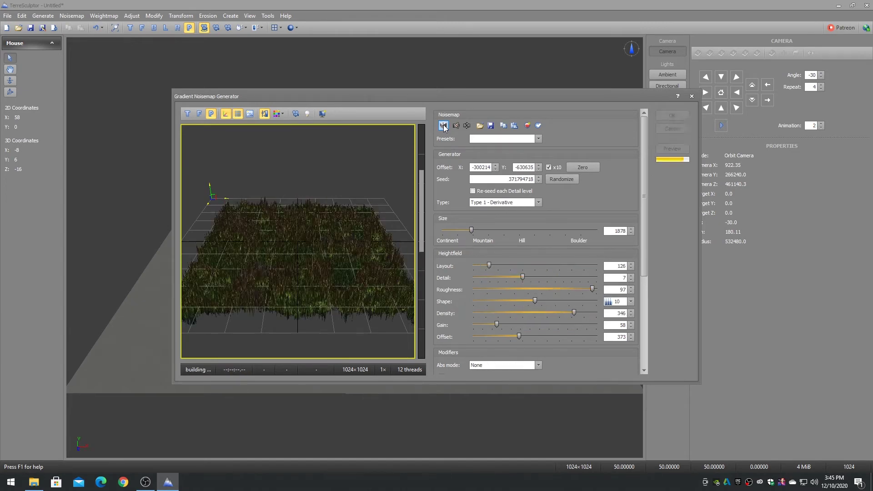
click(443, 126)
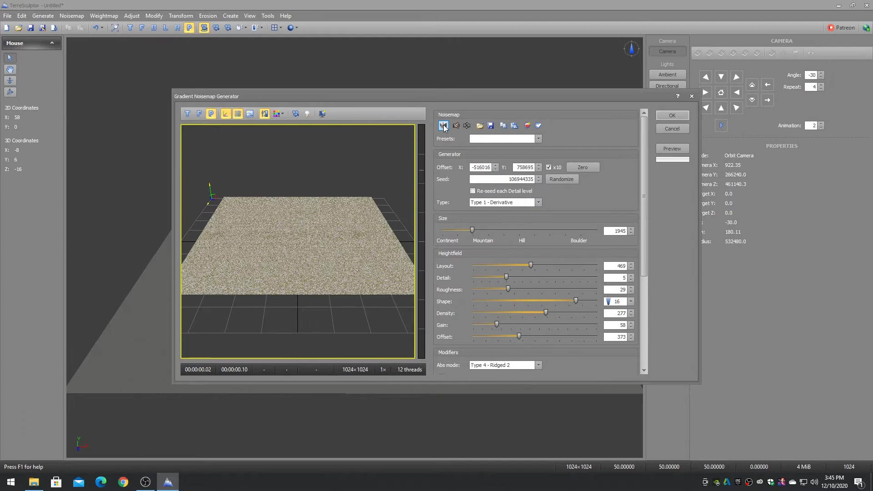
click(444, 126)
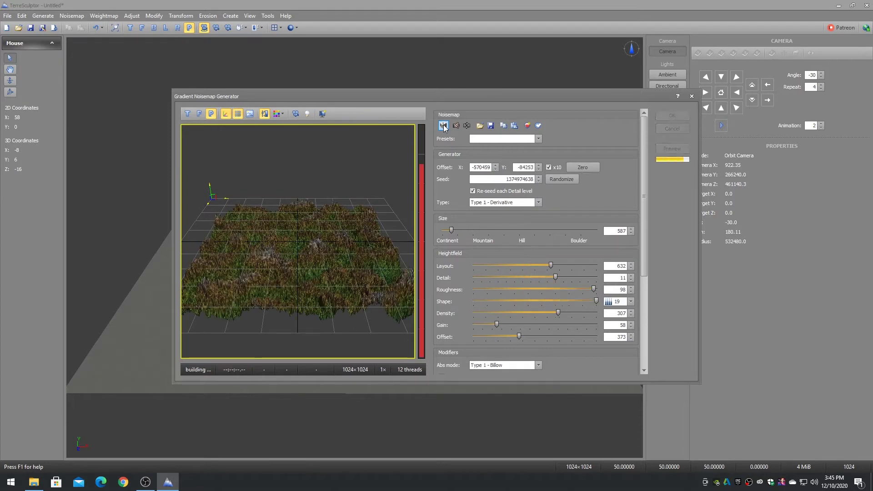
click(443, 126)
click(444, 126)
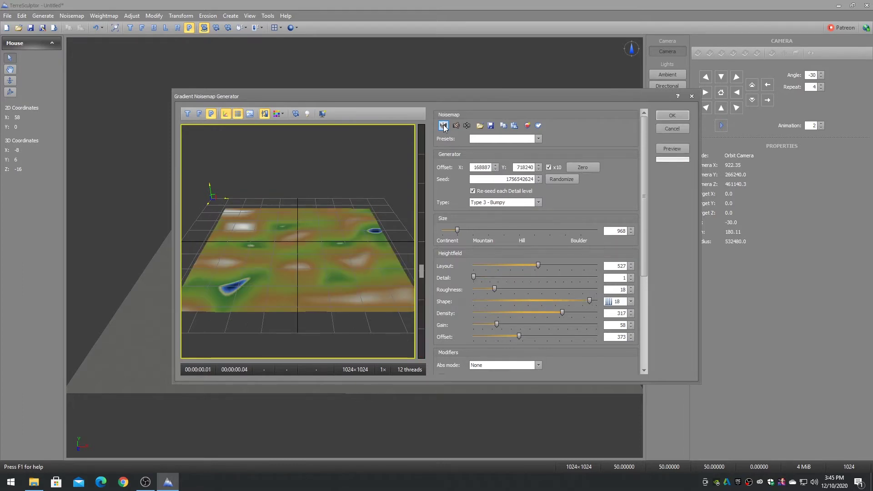
click(443, 125)
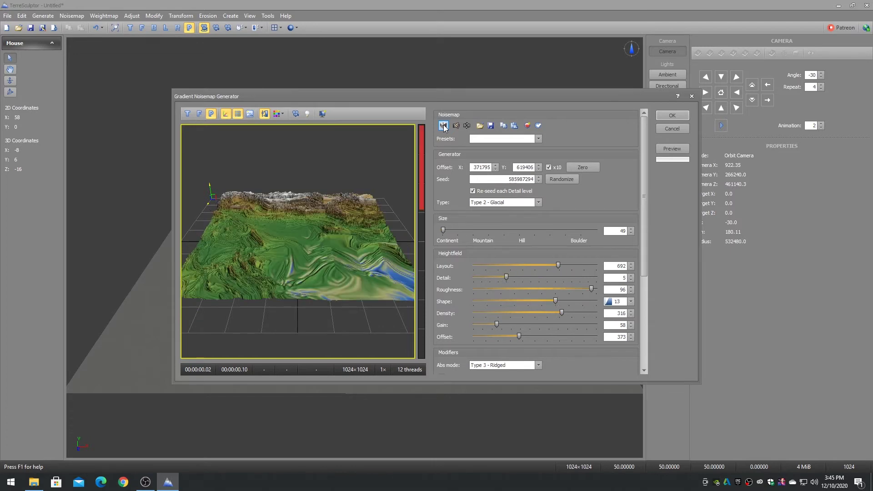
click(443, 126)
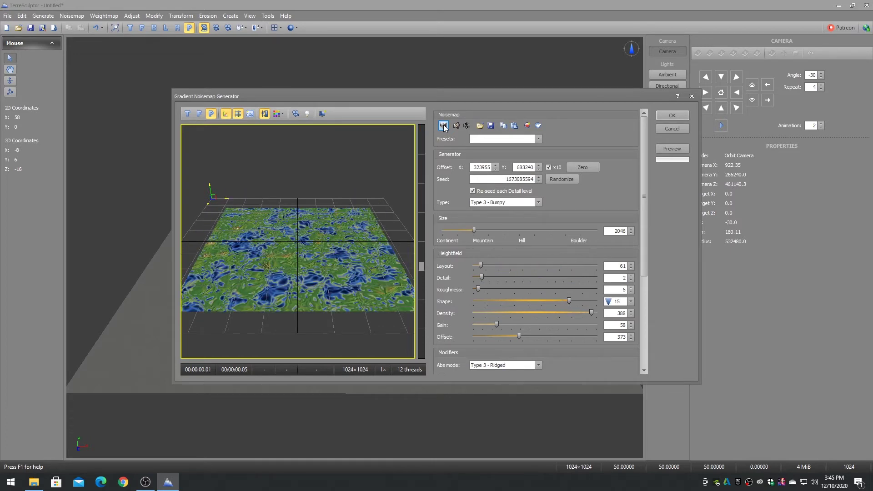
click(443, 126)
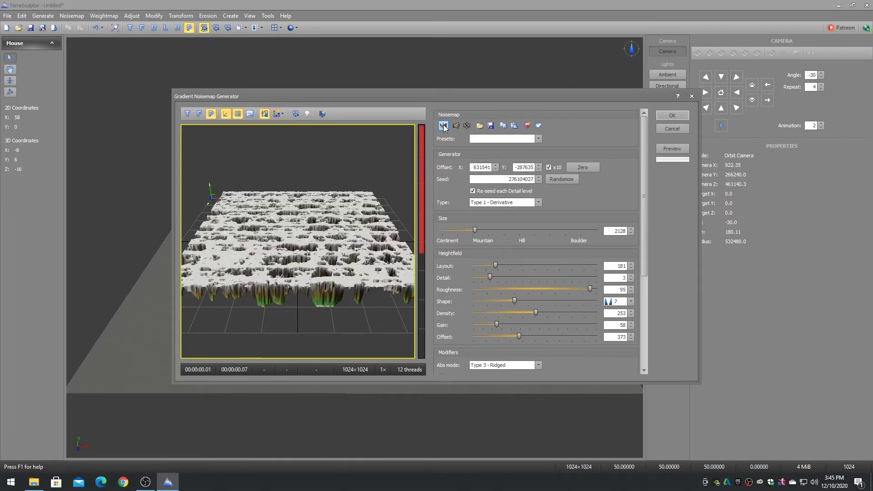
click(444, 126)
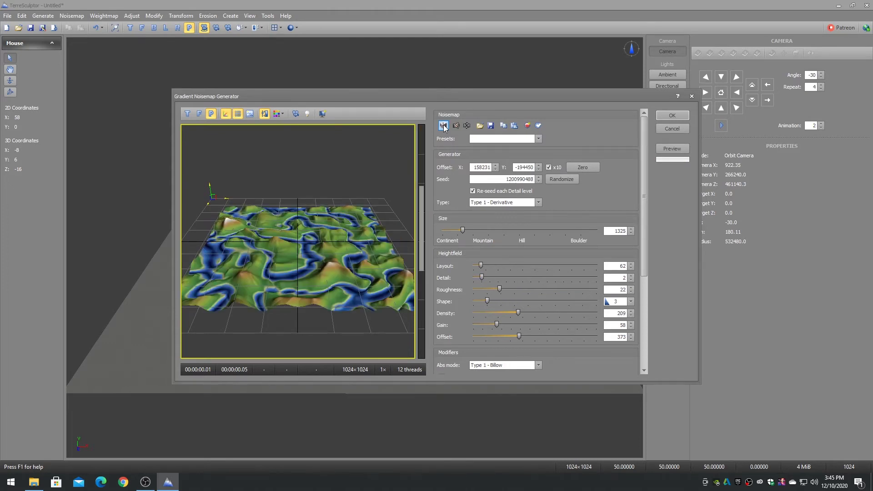
click(672, 115)
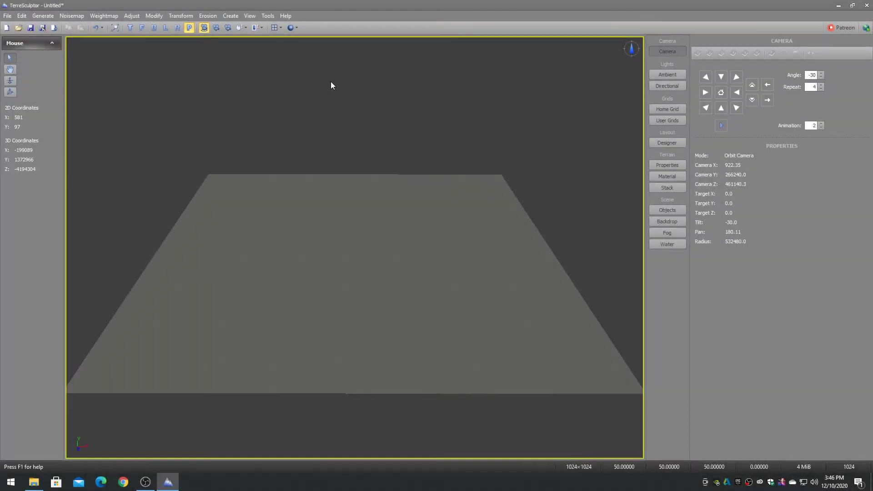
Load the Eroded Rivers Gradient preset and reduce its Size from 700 to 508.
click(72, 16)
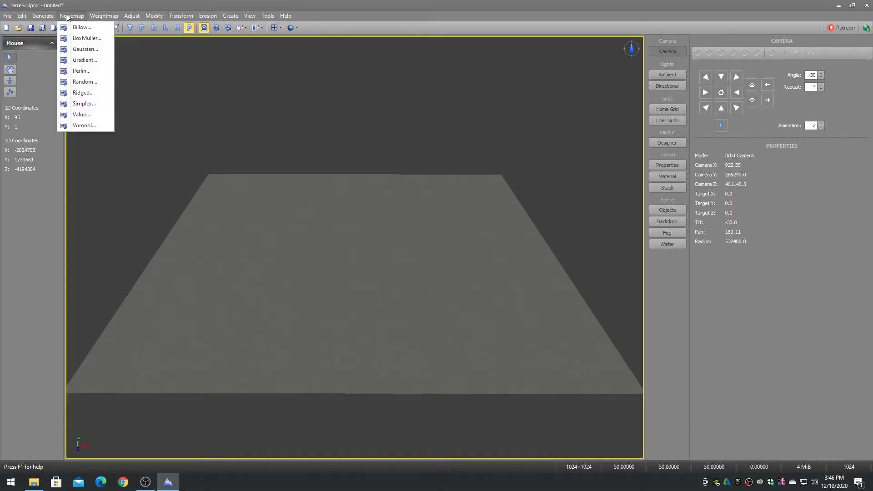
click(78, 60)
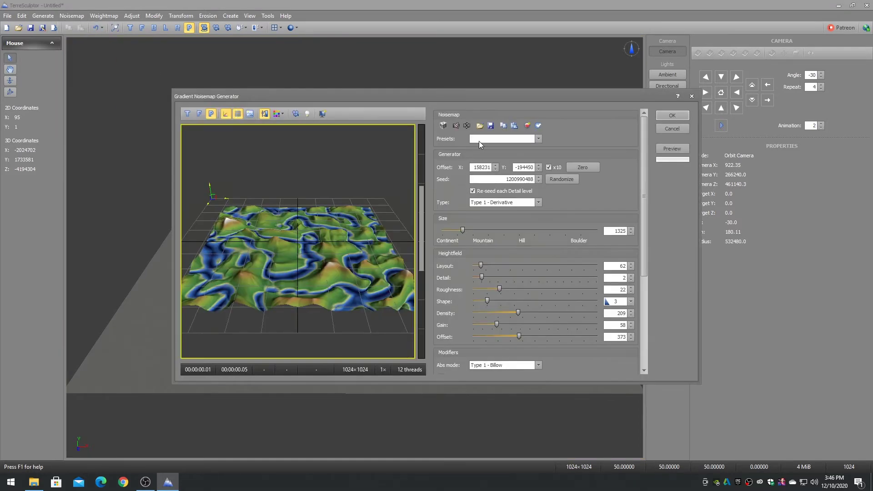
click(479, 140)
click(484, 169)
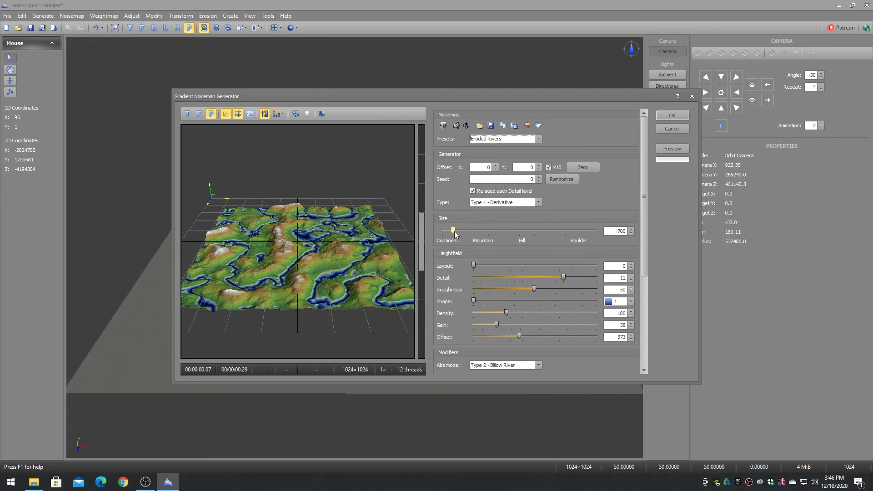
drag(454, 231, 450, 230)
Swap back and forth between the held Size 700 and current Size 508 parameters.
click(467, 125)
click(467, 125)
click(468, 127)
click(467, 127)
click(467, 127)
click(468, 126)
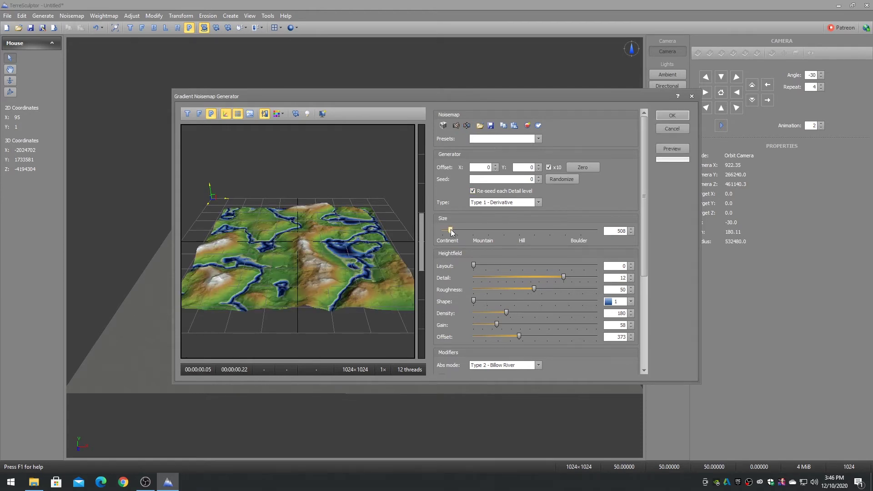
Set Size 656 and Layout 219, compare against the Size 700 set, then generate.
drag(451, 230, 453, 230)
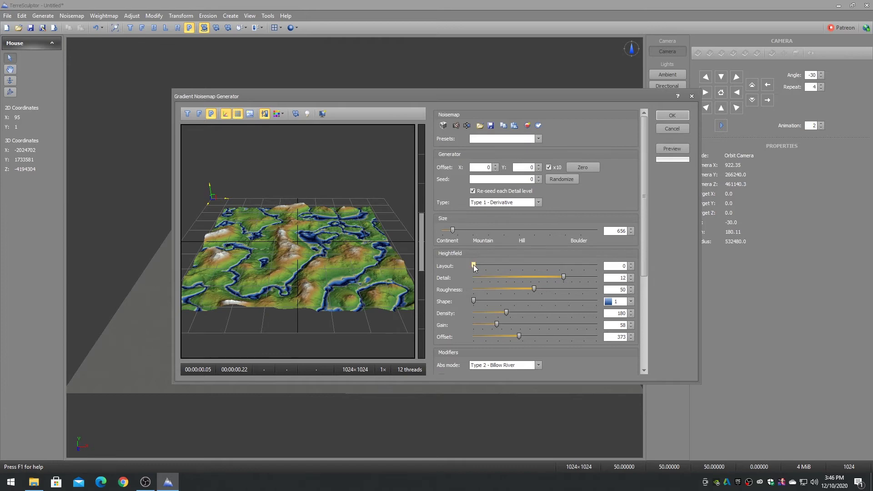
drag(474, 265, 492, 266)
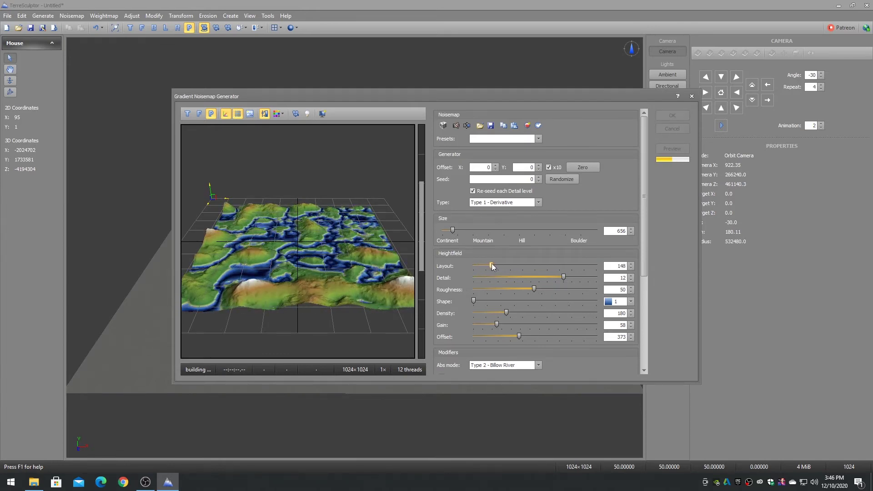
click(467, 126)
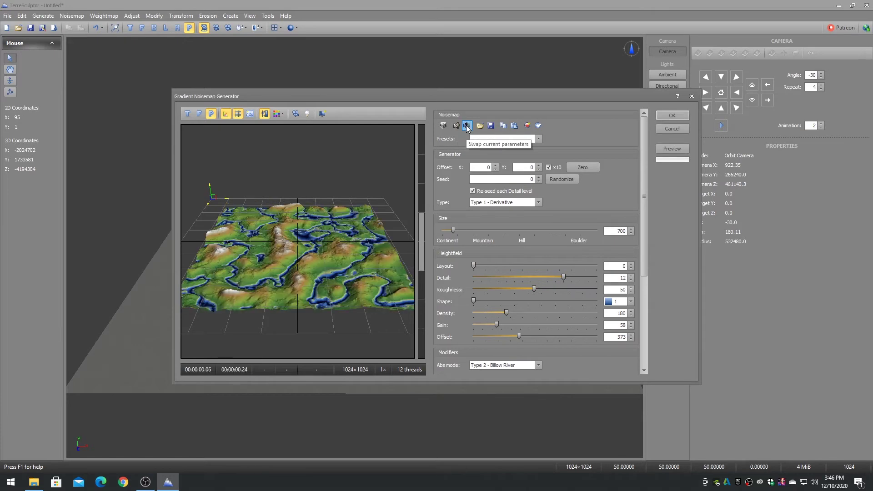
click(467, 126)
click(467, 126)
click(467, 126)
click(467, 126)
click(467, 127)
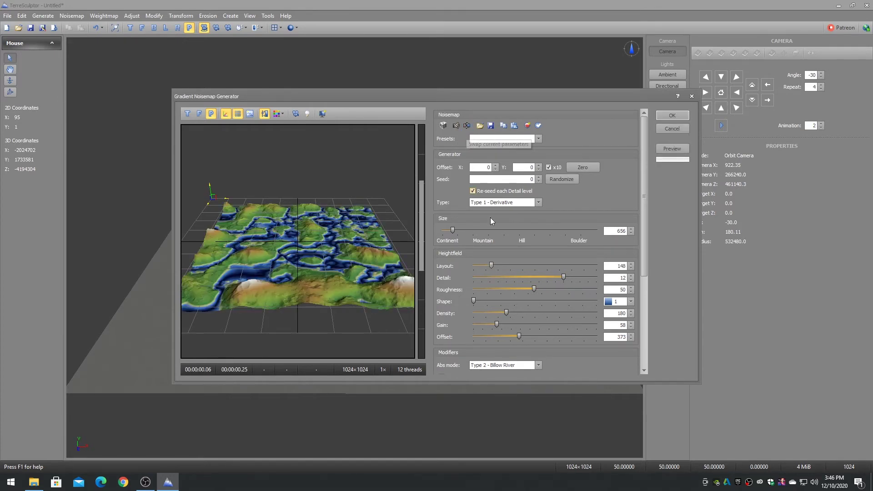
drag(492, 266, 500, 265)
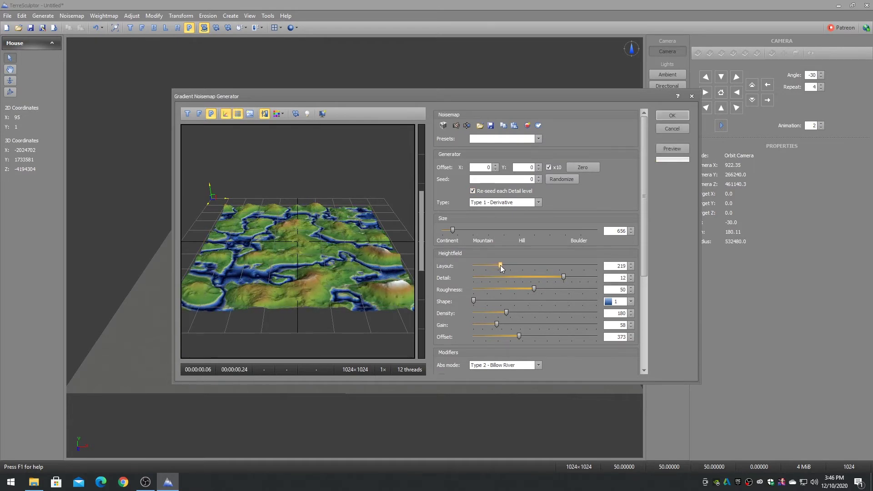
click(467, 126)
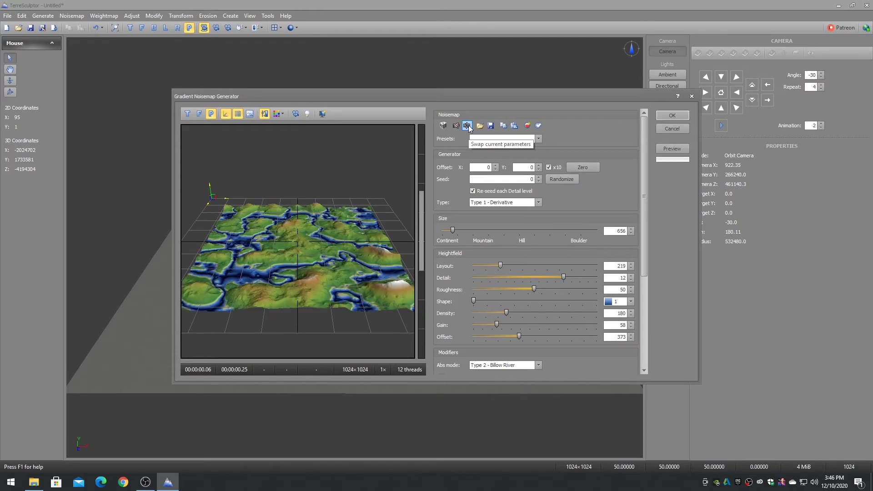
click(468, 126)
click(673, 115)
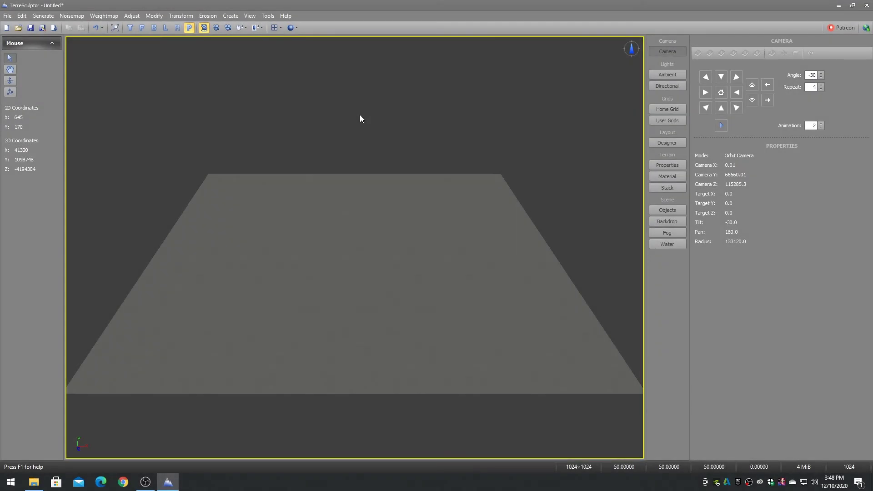
Enable UDK Landscape sizes on the Dimensions settings page.
click(268, 15)
click(278, 117)
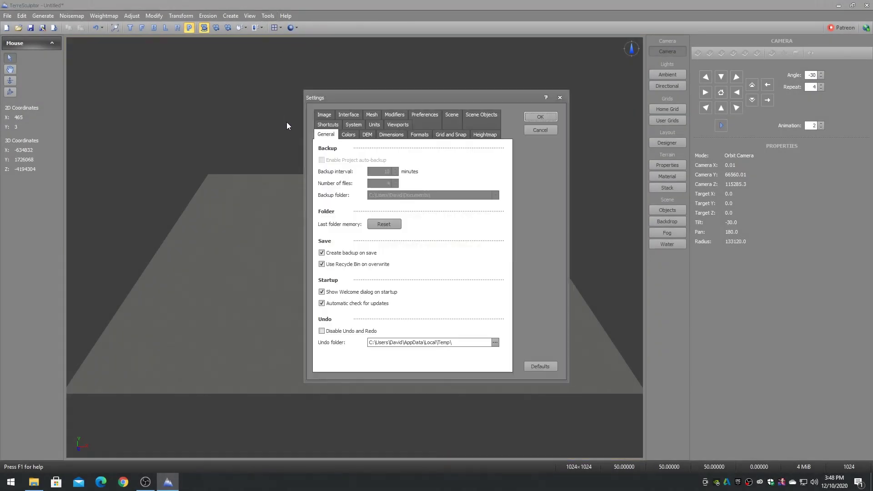
click(392, 135)
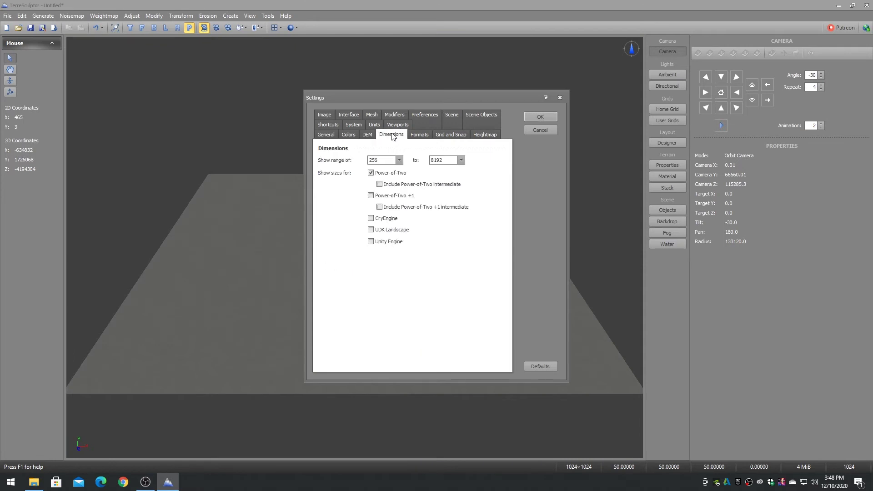
click(371, 230)
click(541, 117)
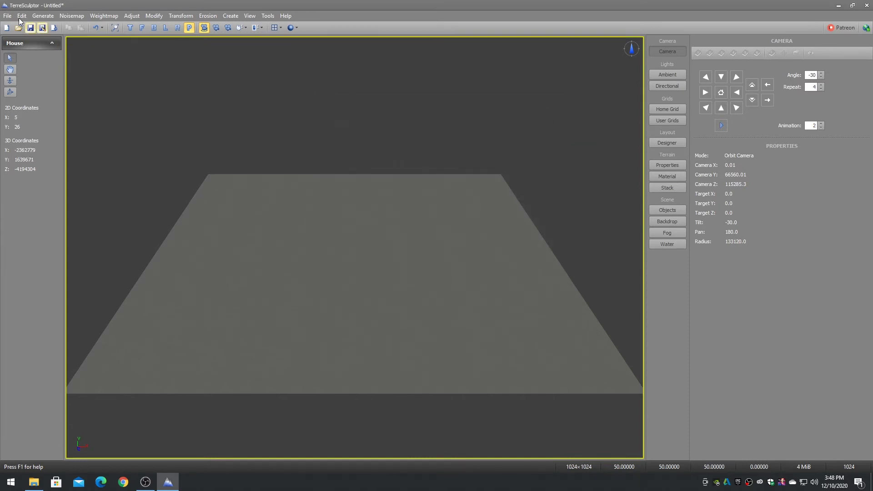
Create a new terrain with UDK width and length of 1009 (2 sections).
click(8, 15)
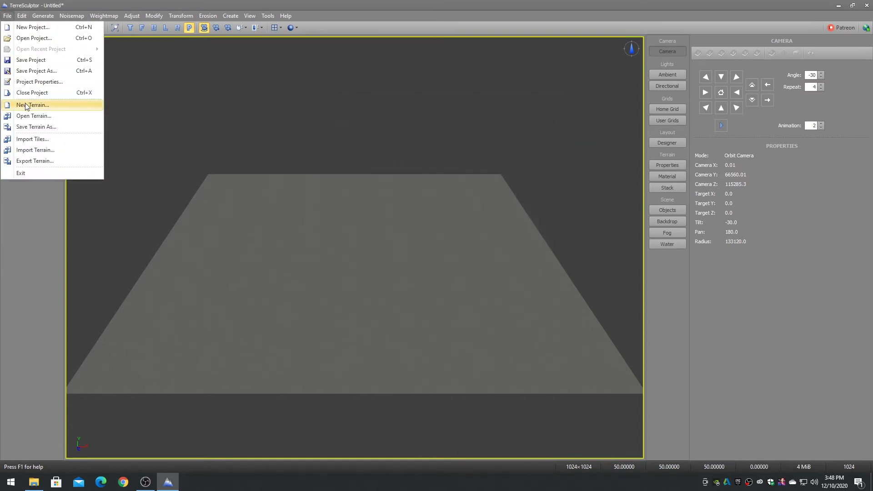
click(26, 104)
click(465, 226)
mouse_move(410, 222)
mouse_down()
mouse_move(410, 253)
mouse_move(410, 239)
mouse_up()
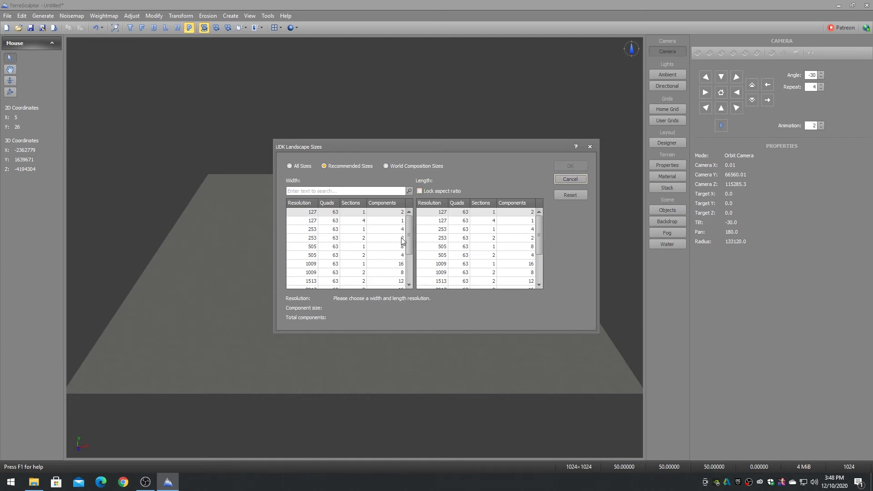
drag(406, 240, 407, 265)
click(314, 230)
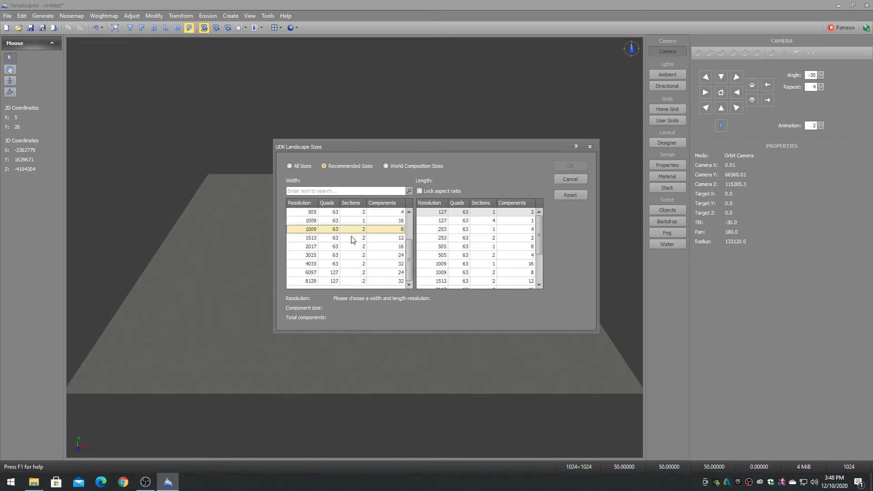
click(444, 230)
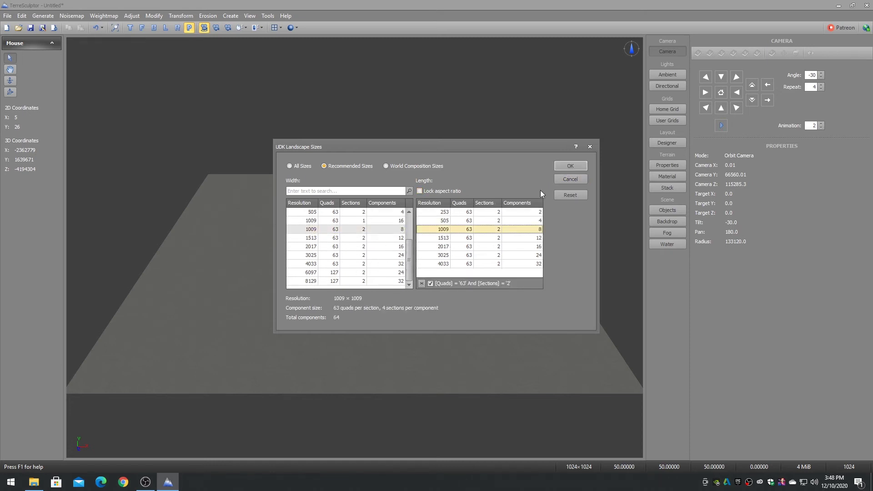
click(570, 166)
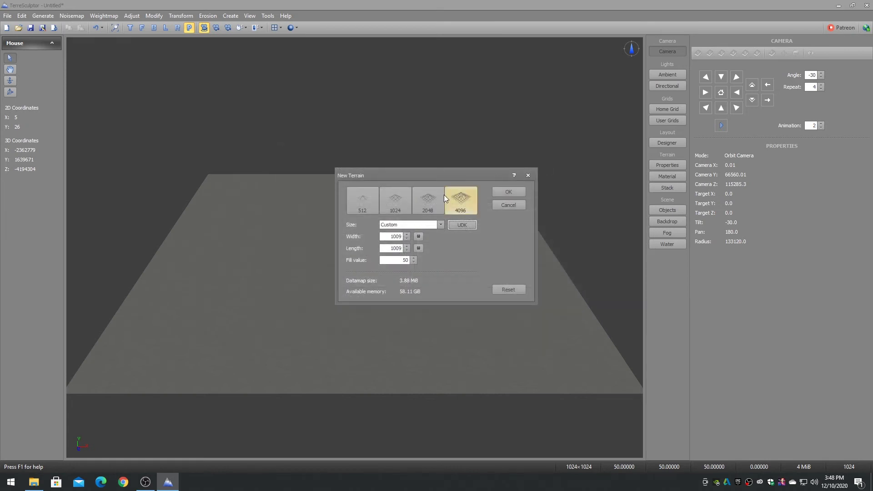
click(509, 192)
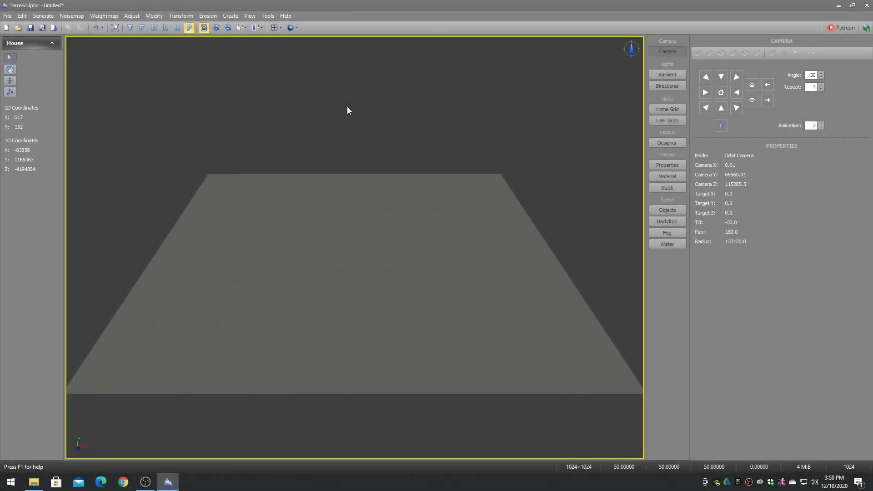
click(268, 17)
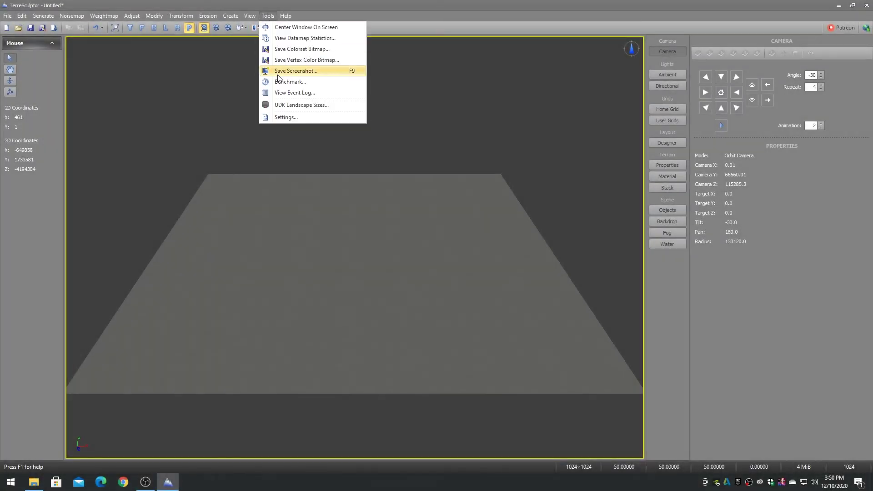
click(286, 115)
click(424, 115)
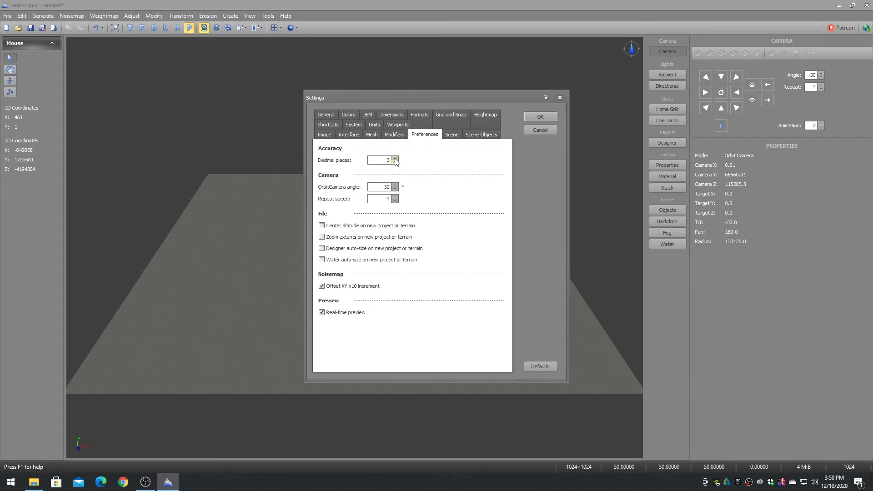
click(395, 157)
click(540, 130)
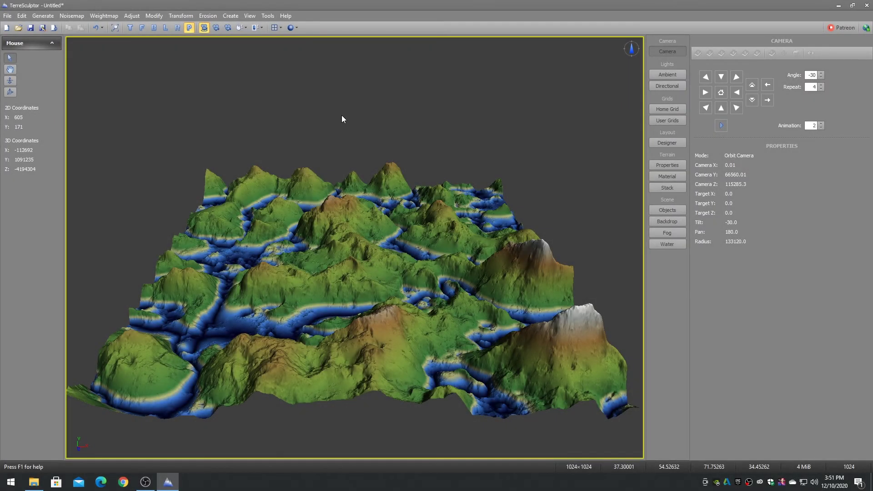
Turn on the Performance and Scene statistics overlays and orbit the terrain.
click(249, 16)
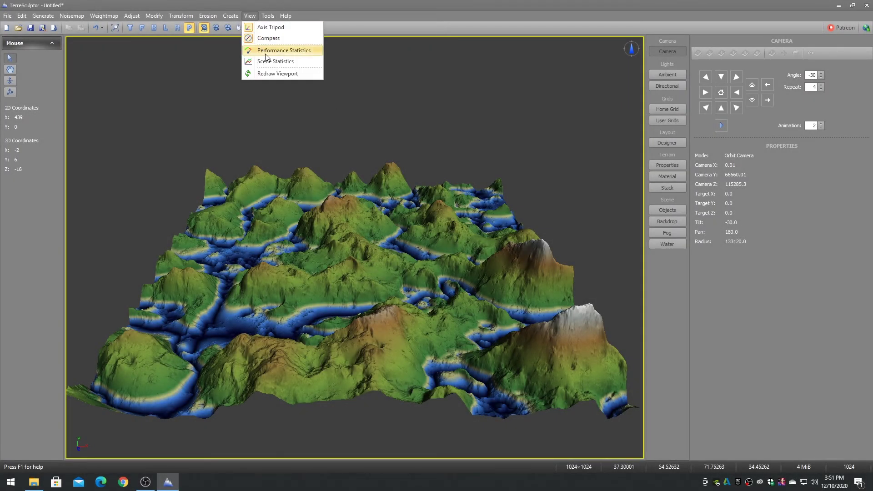
click(270, 51)
click(250, 15)
click(263, 62)
drag(245, 115, 241, 285)
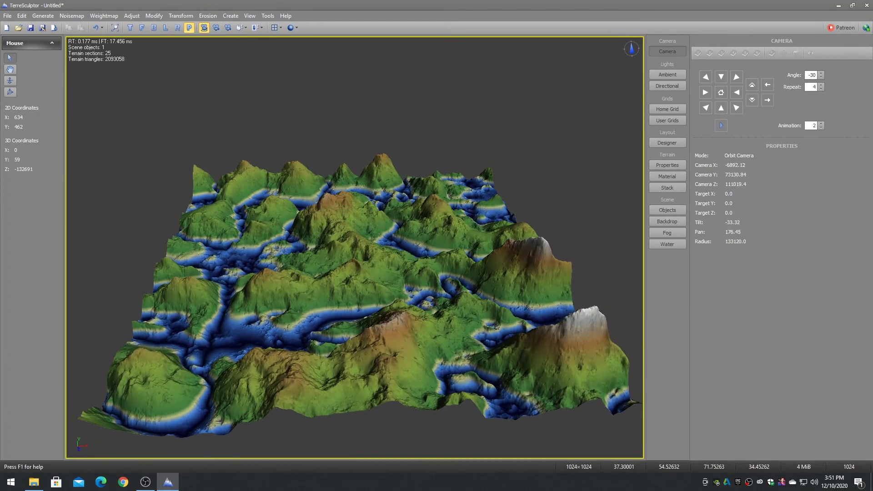
In Scene settings, enable both statistics and set performance units to frames per second.
click(267, 15)
click(282, 117)
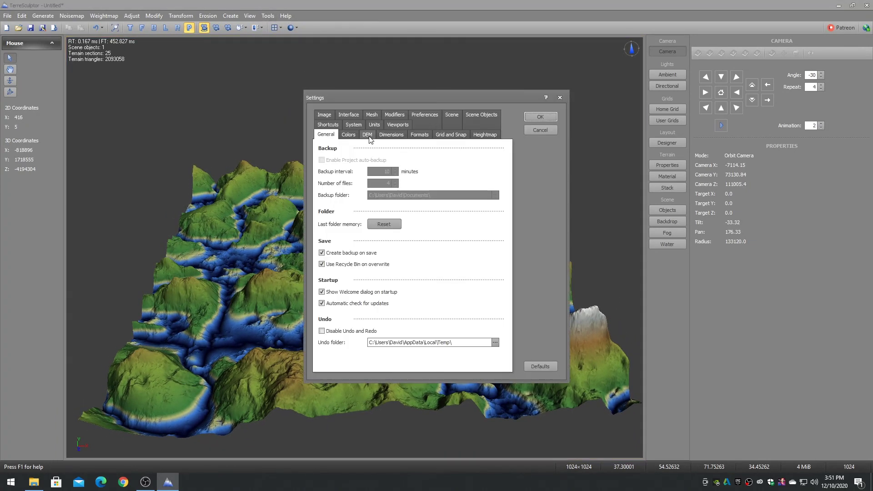
click(451, 114)
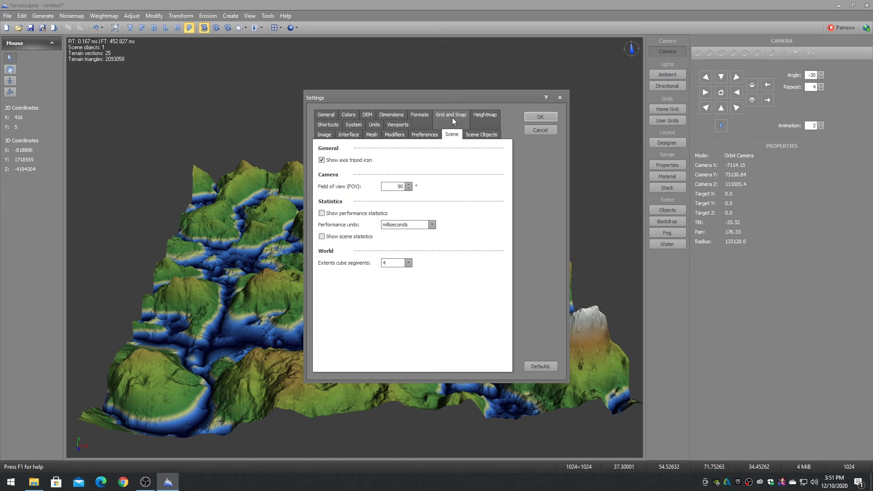
click(342, 214)
click(343, 237)
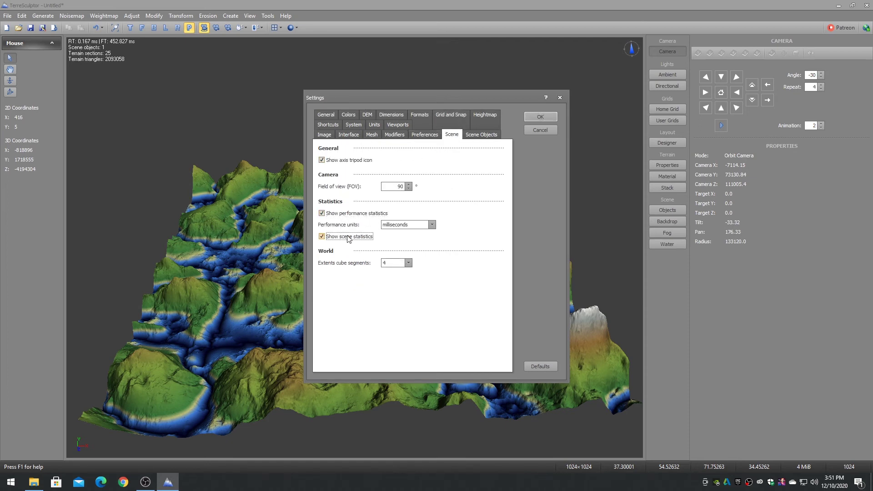
click(431, 224)
click(419, 233)
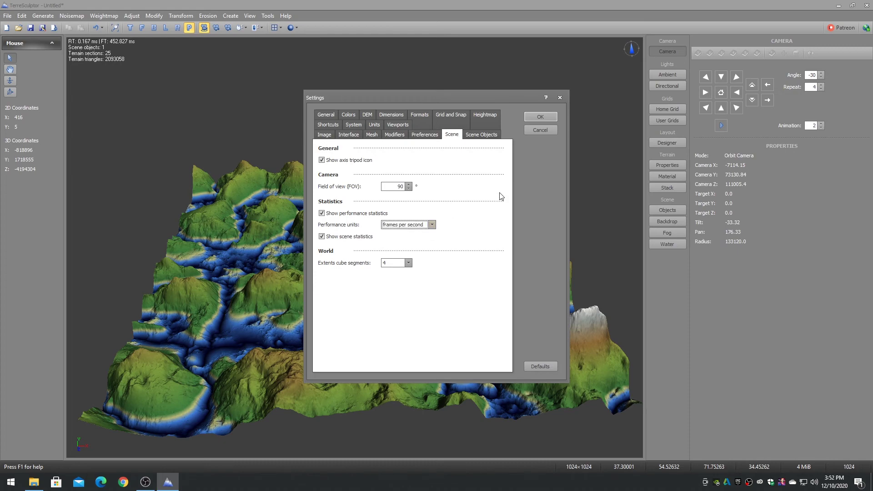
click(540, 117)
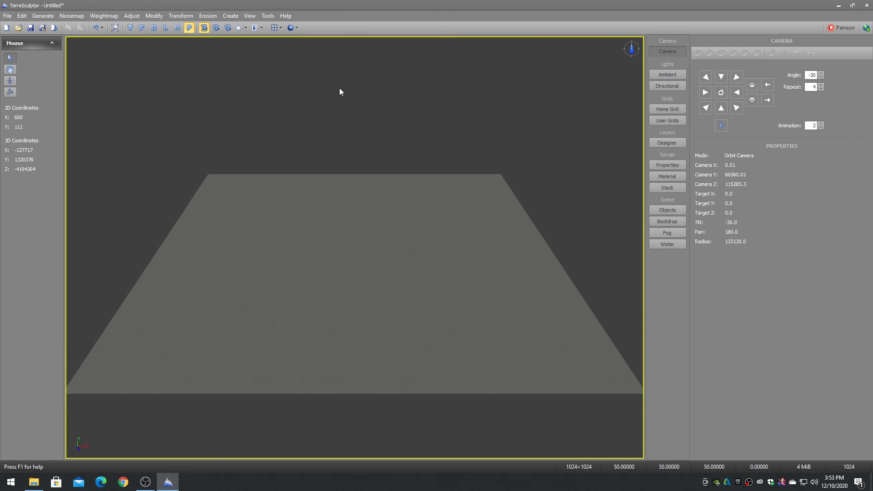
Scroll through the Shortcuts list in Settings, then bring up the Help menu.
click(268, 15)
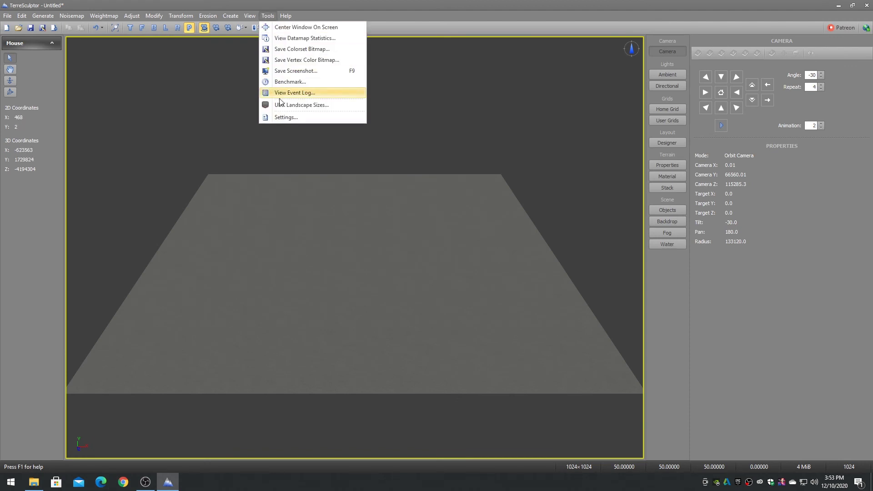
click(281, 116)
click(330, 128)
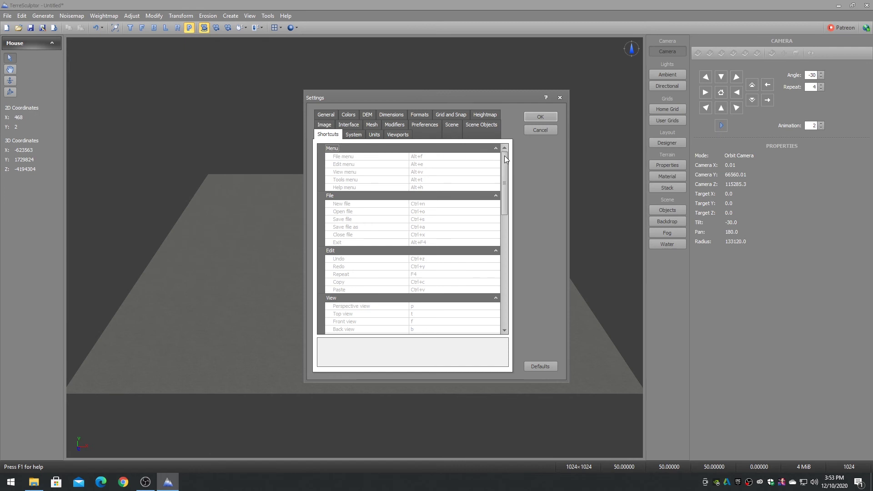
drag(505, 156, 507, 279)
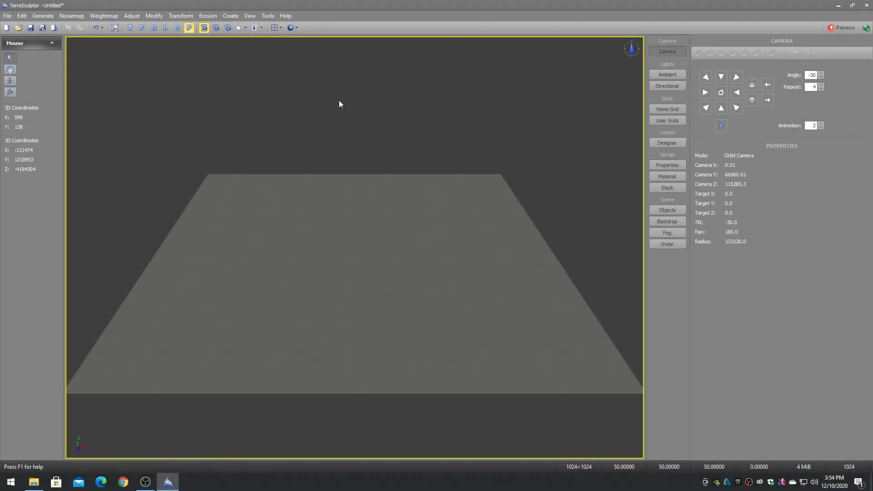
click(285, 16)
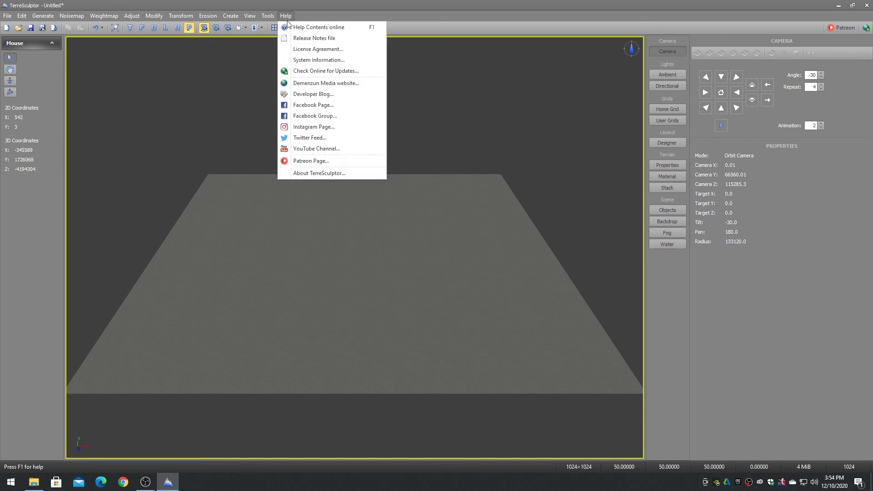
Choose Release Notes file from TerreSculptor's Help menu to view it in Notepad.
click(301, 41)
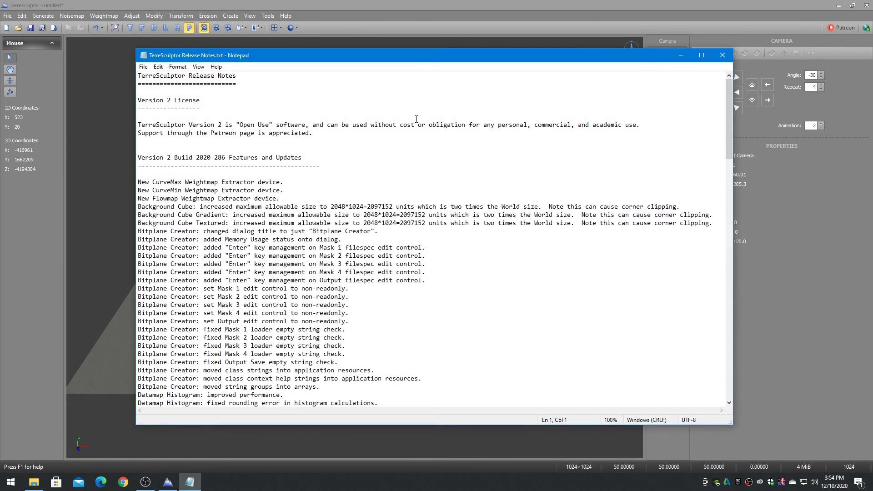